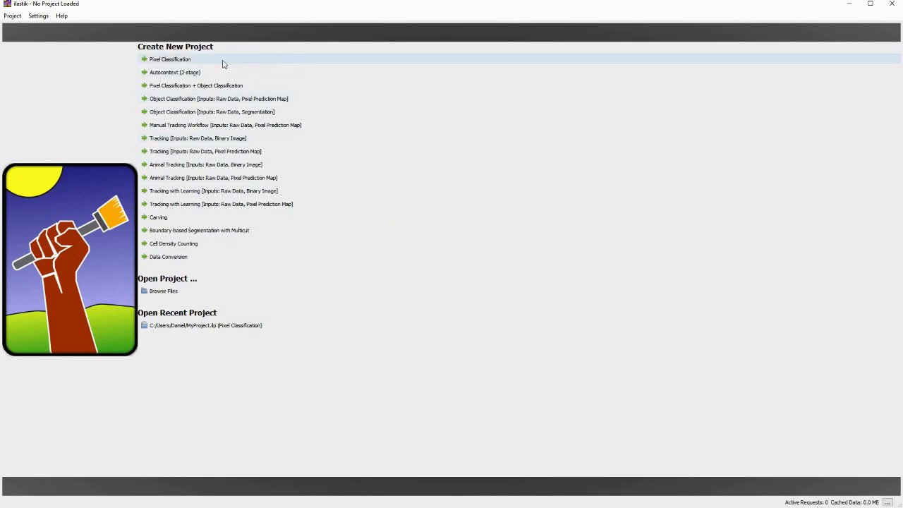
Create a new Pixel Classification project saved as MyProject.ilp, overwriting the existing file.
{"action": "left_click", "coordinate": [164, 61]}
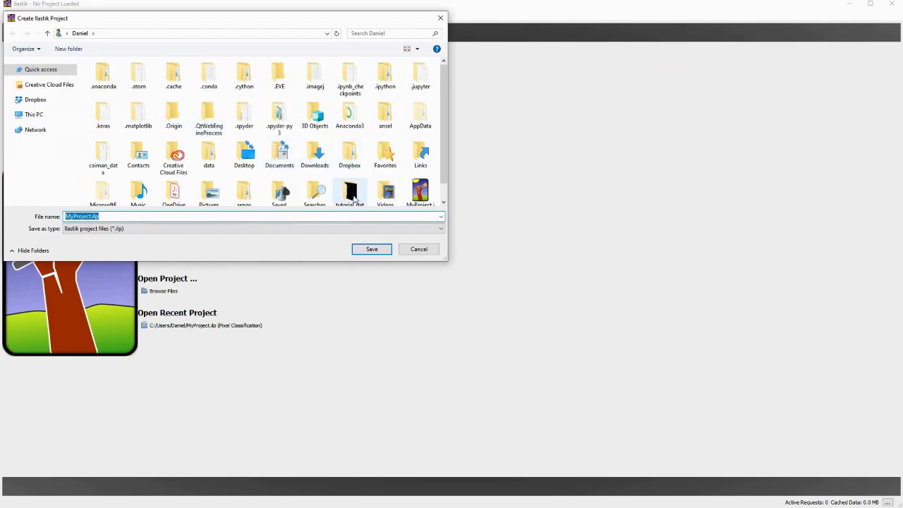
{"action": "left_click", "coordinate": [371, 251]}
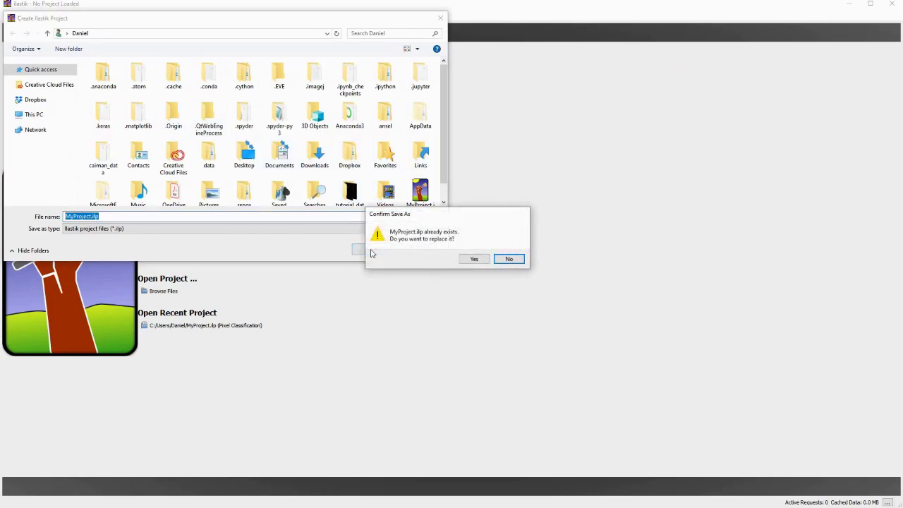
{"action": "left_click", "coordinate": [471, 260]}
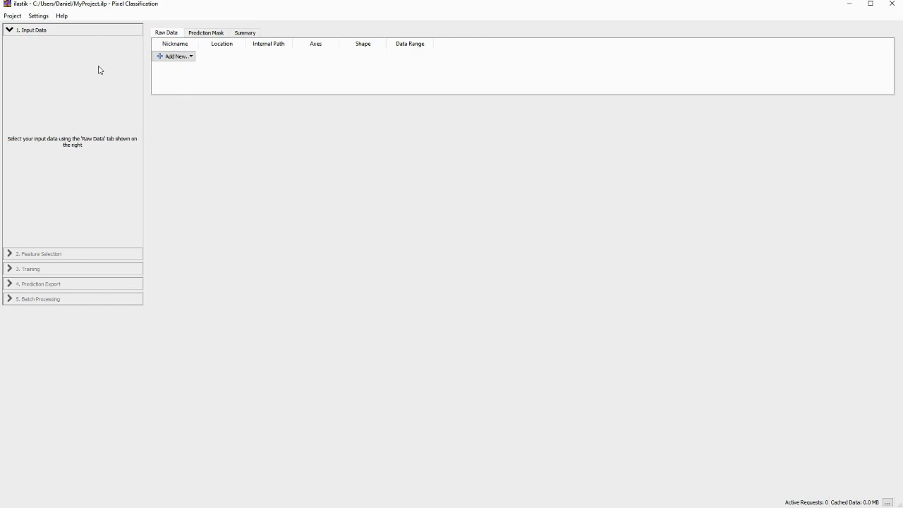
Open the Add New... options on the Raw Data tab of Input Data.
{"action": "left_click", "coordinate": [170, 58]}
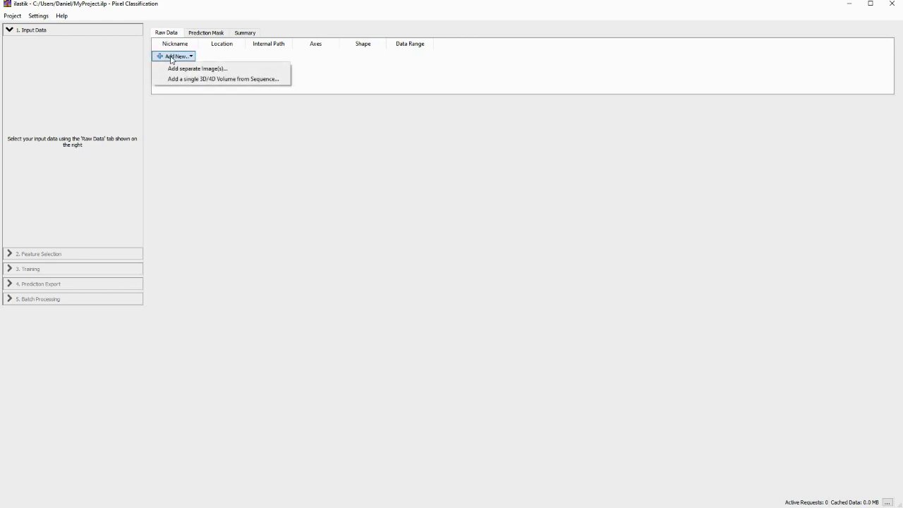
Add A04_C14_F1 s01_w1, s02_w1 and s03_w1 as separate raw data images.
{"action": "left_click", "coordinate": [172, 68]}
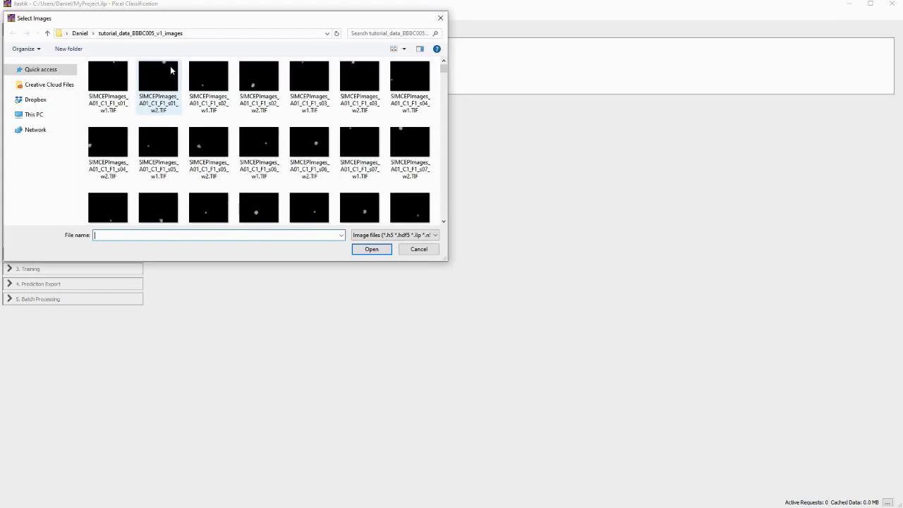
{"action": "scroll", "coordinate": [183, 71], "scroll_direction": "down", "scroll_amount": 3}
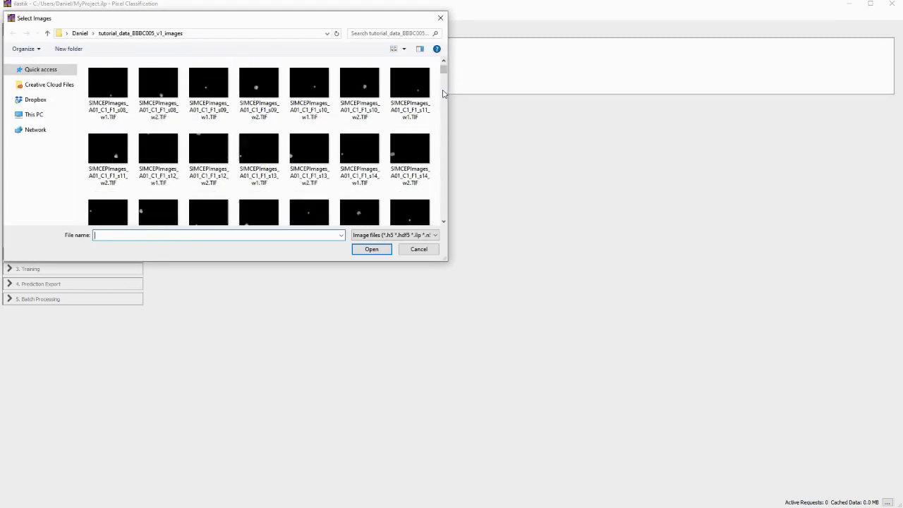
{"action": "scroll", "coordinate": [443, 94], "scroll_direction": "down", "scroll_amount": 10}
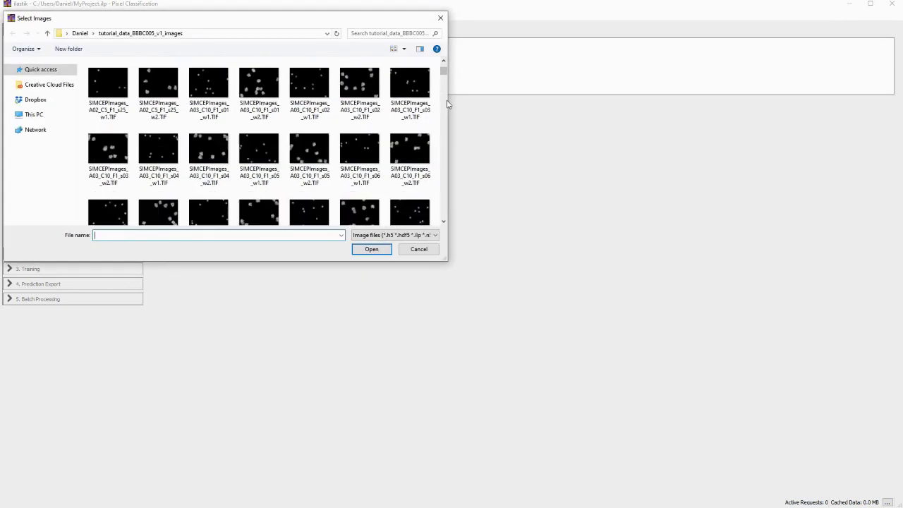
{"action": "scroll", "coordinate": [447, 104], "scroll_direction": "down", "scroll_amount": 3}
{"action": "scroll", "coordinate": [447, 104], "scroll_direction": "down", "scroll_amount": 6}
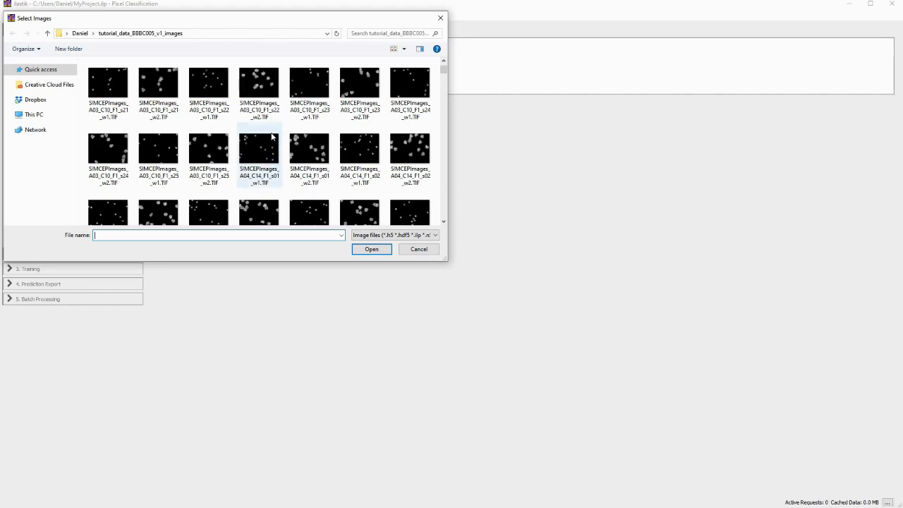
{"action": "left_click", "coordinate": [269, 144]}
{"action": "left_click", "coordinate": [358, 150], "text": "ctrl"}
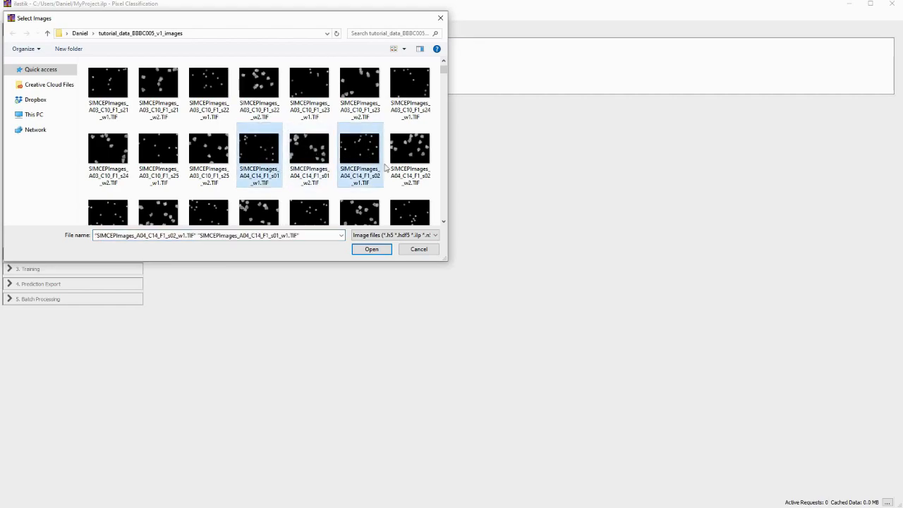
{"action": "scroll", "coordinate": [447, 226], "scroll_direction": "down", "scroll_amount": 1}
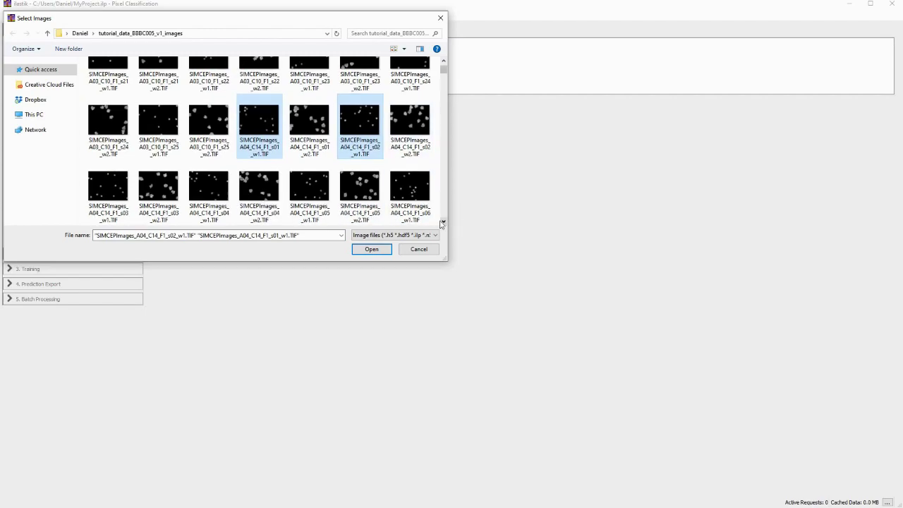
{"action": "left_click", "coordinate": [112, 202], "text": "ctrl"}
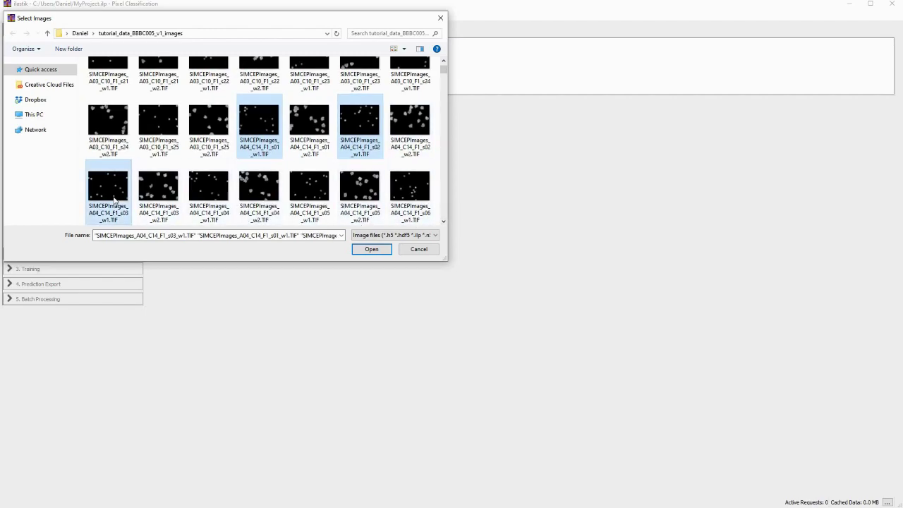
{"action": "left_click", "coordinate": [378, 252]}
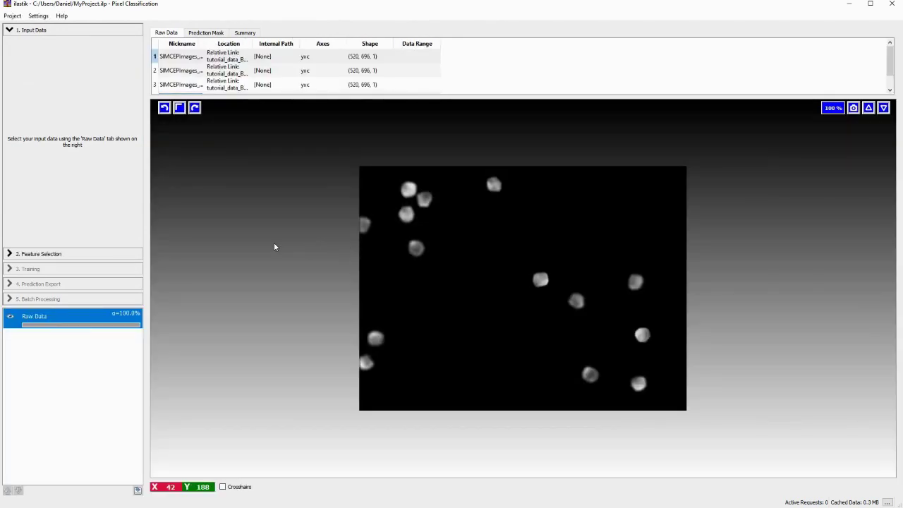
In Feature Selection, tick every Color/Intensity, Edge and Texture feature at all sigmas.
{"action": "left_click", "coordinate": [75, 255]}
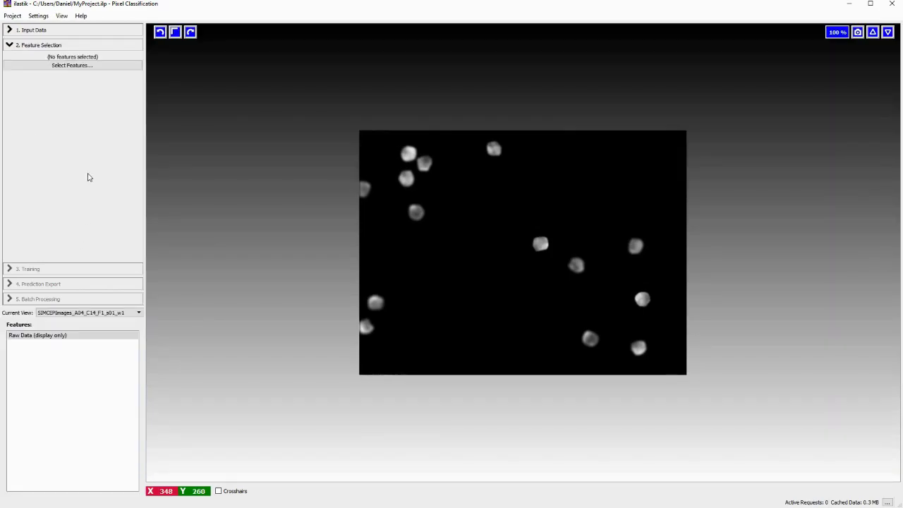
{"action": "left_click", "coordinate": [81, 67]}
{"action": "left_click_drag", "start_coordinate": [419, 217], "coordinate": [542, 244]}
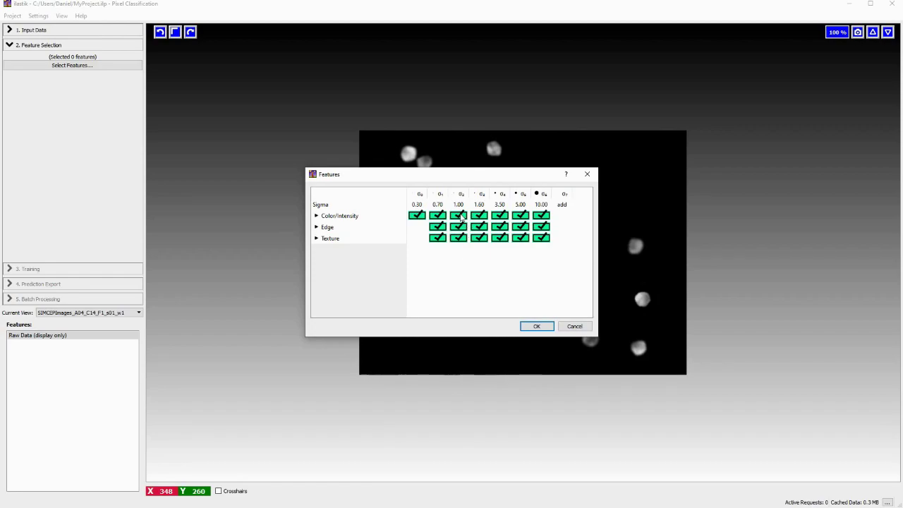
Re-toggle the σ 1.00, 3.50 and 10.00 columns and confirm the 37 features.
{"action": "left_click_drag", "start_coordinate": [461, 218], "coordinate": [458, 242]}
{"action": "left_click_drag", "start_coordinate": [500, 215], "coordinate": [498, 243]}
{"action": "left_click_drag", "start_coordinate": [540, 216], "coordinate": [537, 243]}
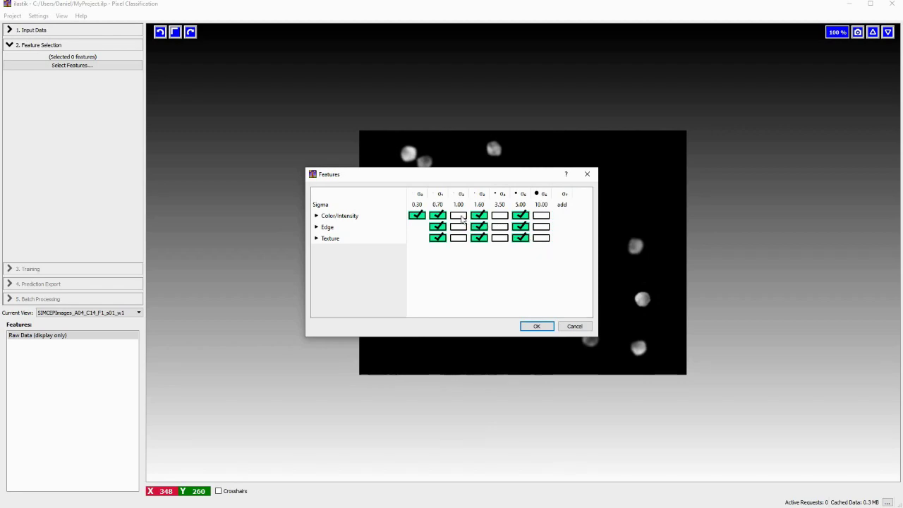
{"action": "left_click_drag", "start_coordinate": [462, 218], "coordinate": [458, 241]}
{"action": "left_click_drag", "start_coordinate": [499, 216], "coordinate": [499, 242]}
{"action": "left_click", "coordinate": [541, 216]}
{"action": "left_click_drag", "start_coordinate": [541, 220], "coordinate": [543, 243]}
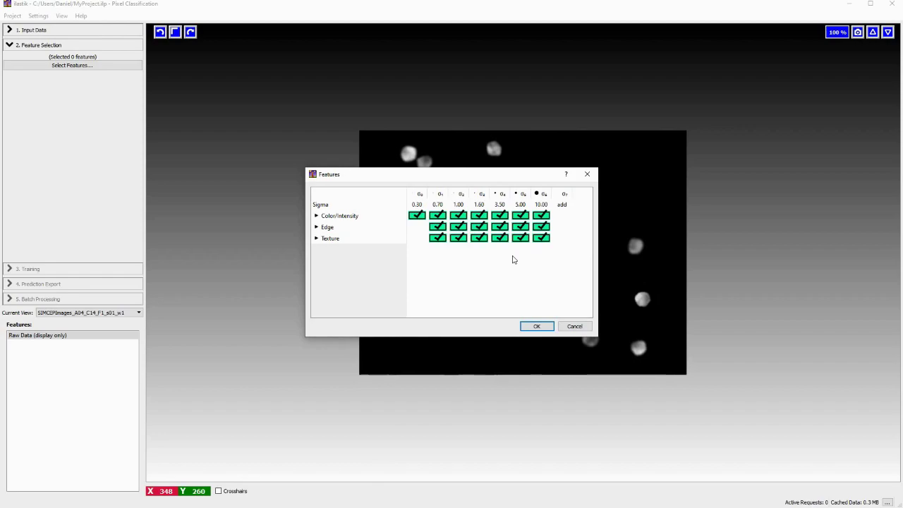
{"action": "left_click", "coordinate": [537, 327]}
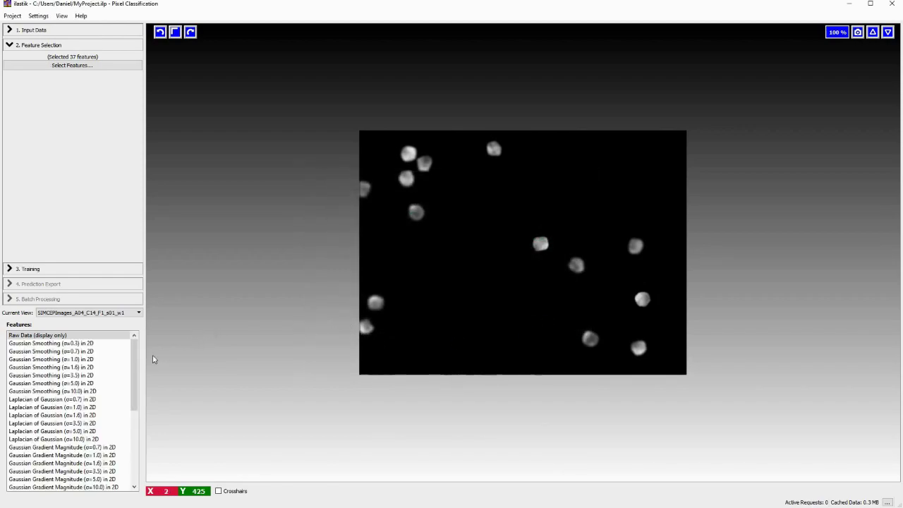
Preview the Laplacian of Gaussian and Gaussian Gradient Magnitude σ=0.7 feature layers.
{"action": "scroll", "coordinate": [136, 367], "scroll_direction": "down", "scroll_amount": 1}
{"action": "mouse_move", "coordinate": [136, 367]}
{"action": "left_mouse_down"}
{"action": "mouse_move", "coordinate": [143, 445]}
{"action": "mouse_move", "coordinate": [131, 353]}
{"action": "left_mouse_up"}
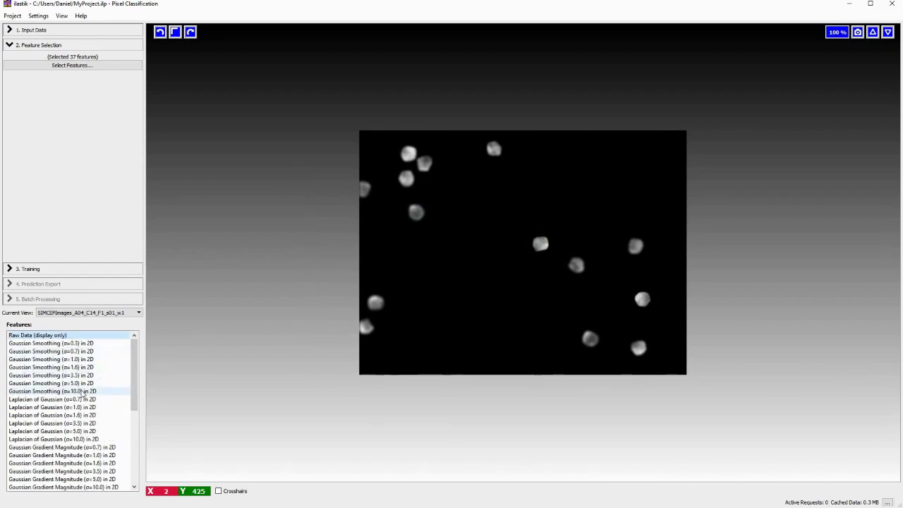
{"action": "left_click", "coordinate": [72, 400]}
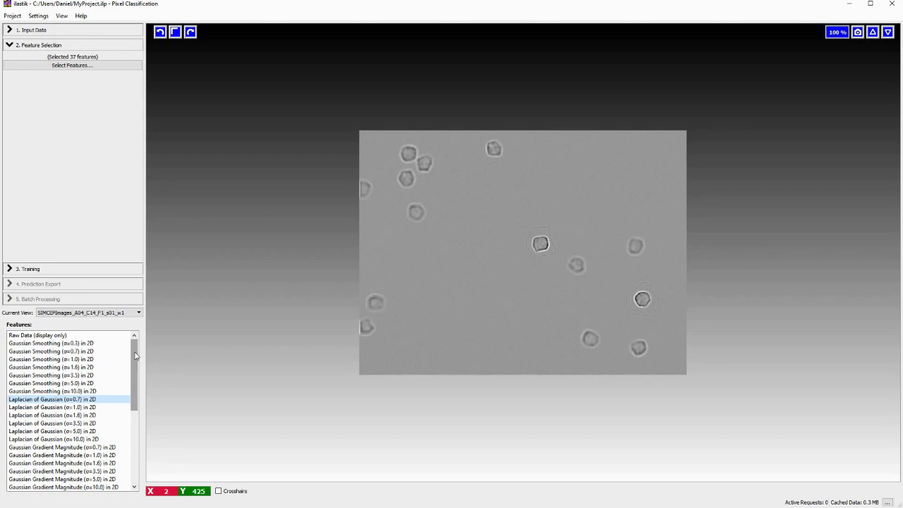
{"action": "scroll", "coordinate": [136, 360], "scroll_direction": "down", "scroll_amount": 2}
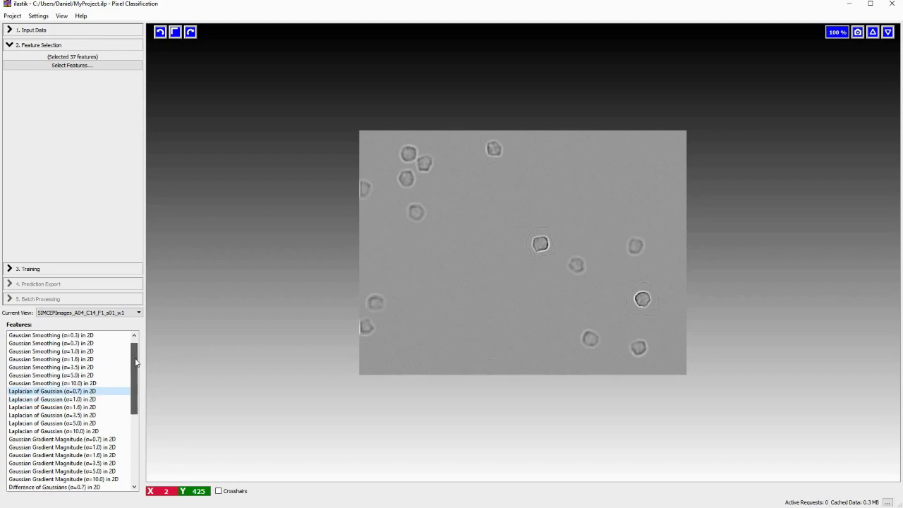
{"action": "key", "text": "Down"}
{"action": "key", "text": "Down"}
{"action": "key", "text": "Down"}
{"action": "key", "text": "Down"}
{"action": "key", "text": "Down"}
{"action": "key", "text": "Down"}
{"action": "left_click_drag", "start_coordinate": [136, 385], "coordinate": [133, 405]}
Preview the Difference of Gaussians, Structure Tensor and Hessian Eigenvalues σ=0.7 features.
{"action": "key", "text": "Down"}
{"action": "key", "text": "Down"}
{"action": "key", "text": "Down"}
{"action": "key", "text": "Down"}
{"action": "key", "text": "Down"}
{"action": "key", "text": "Down"}
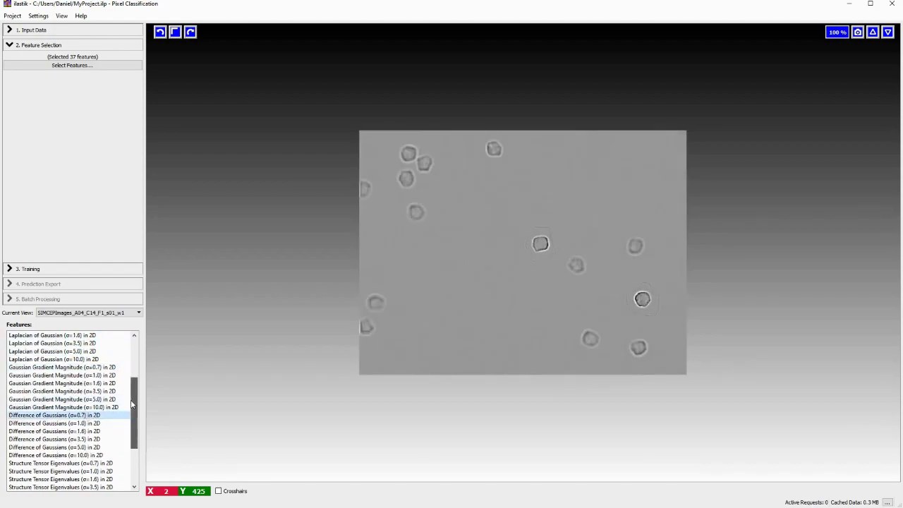
{"action": "left_click_drag", "start_coordinate": [132, 402], "coordinate": [74, 425]}
{"action": "left_click", "coordinate": [74, 423]}
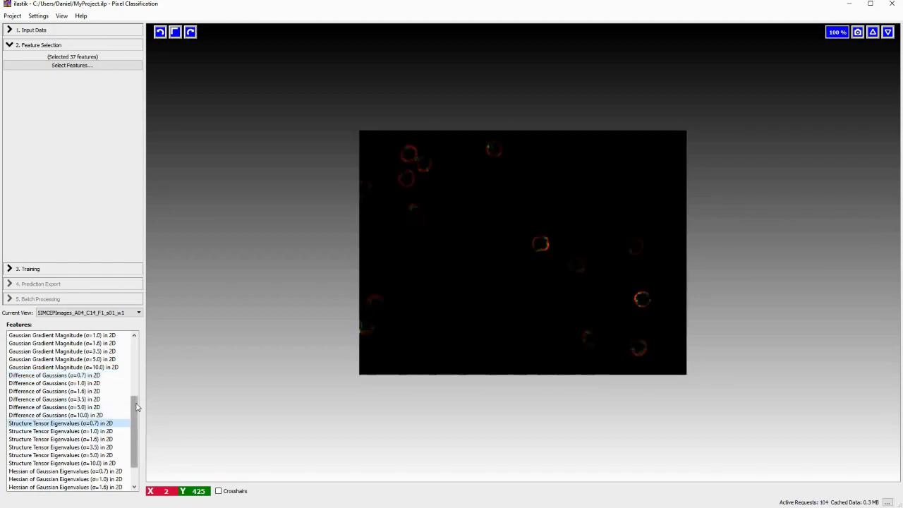
{"action": "left_click_drag", "start_coordinate": [134, 413], "coordinate": [134, 429]}
{"action": "left_click", "coordinate": [90, 439]}
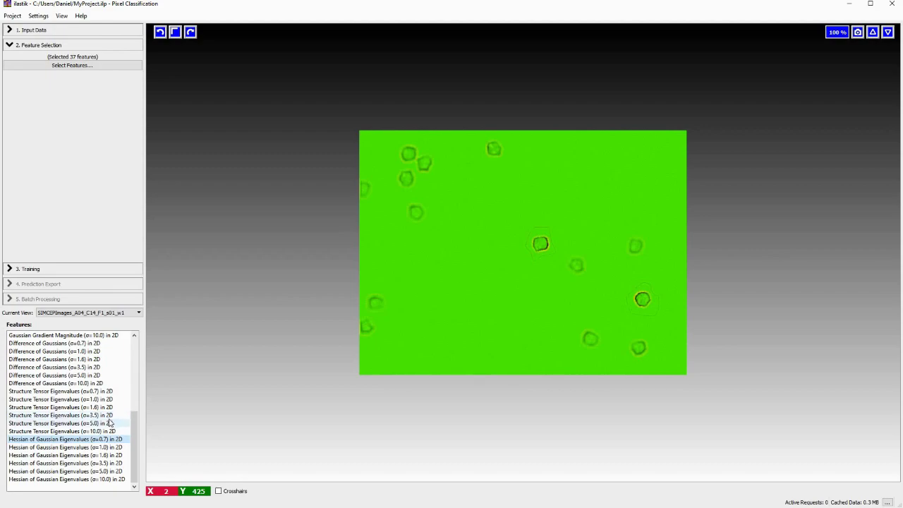
{"action": "left_click_drag", "start_coordinate": [134, 441], "coordinate": [132, 361]}
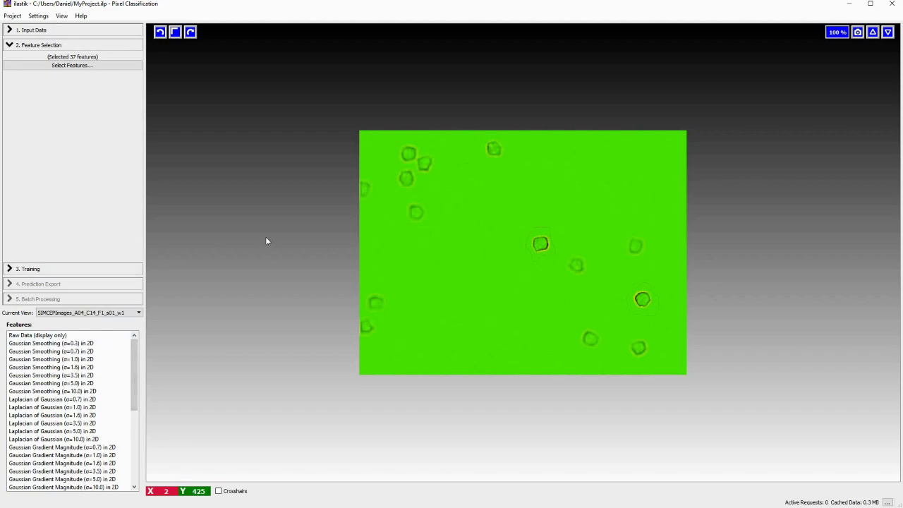
At the Training step, rename Label 1 to Nuclei and Label 2 to BG, selecting Nuclei.
{"action": "left_click", "coordinate": [78, 270]}
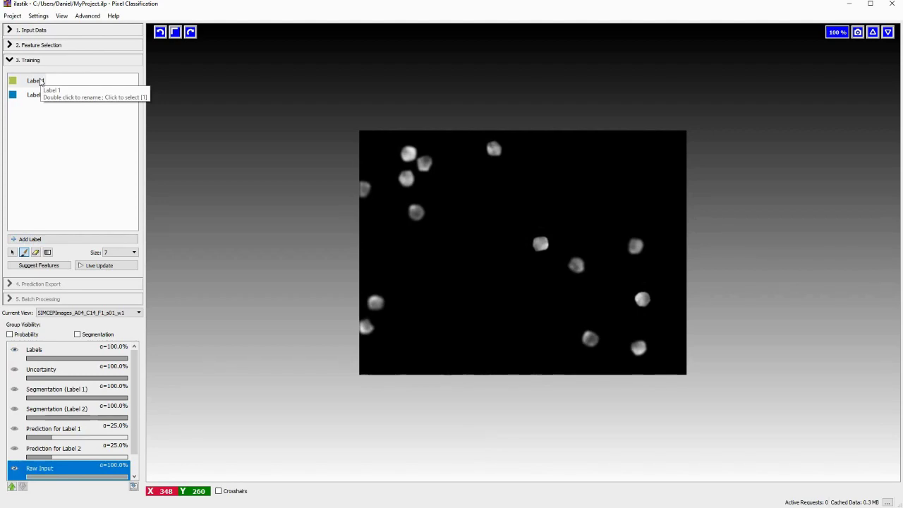
{"action": "double_click", "coordinate": [40, 81]}
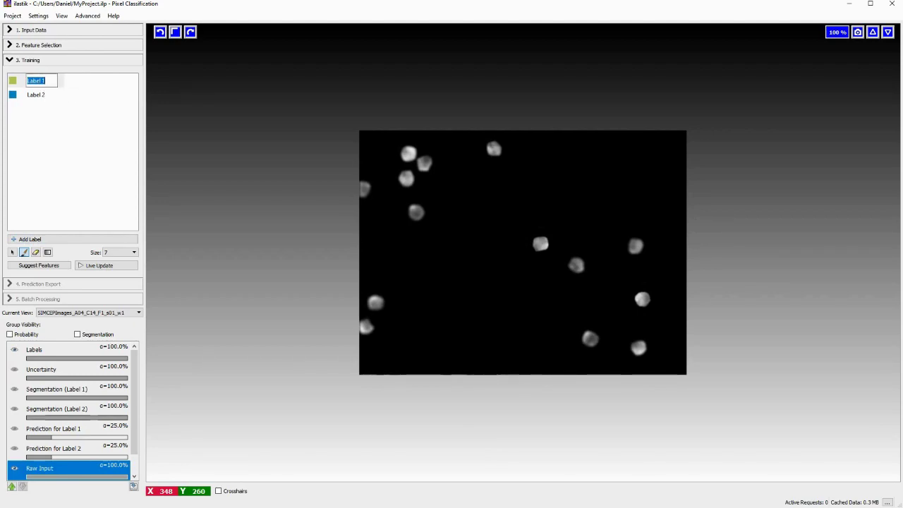
{"action": "type", "text": "Nuclei"}
{"action": "double_click", "coordinate": [41, 96]}
{"action": "type", "text": "BG"}
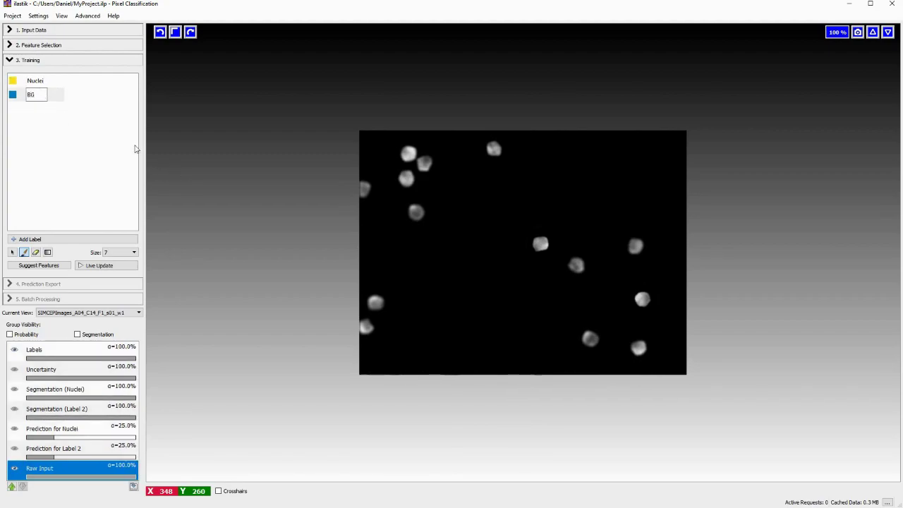
{"action": "key", "text": "Return"}
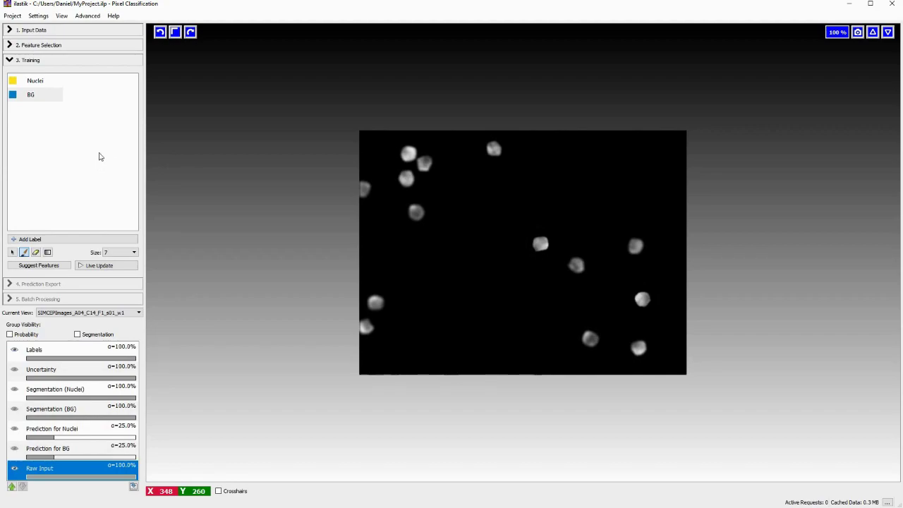
{"action": "left_click", "coordinate": [37, 83]}
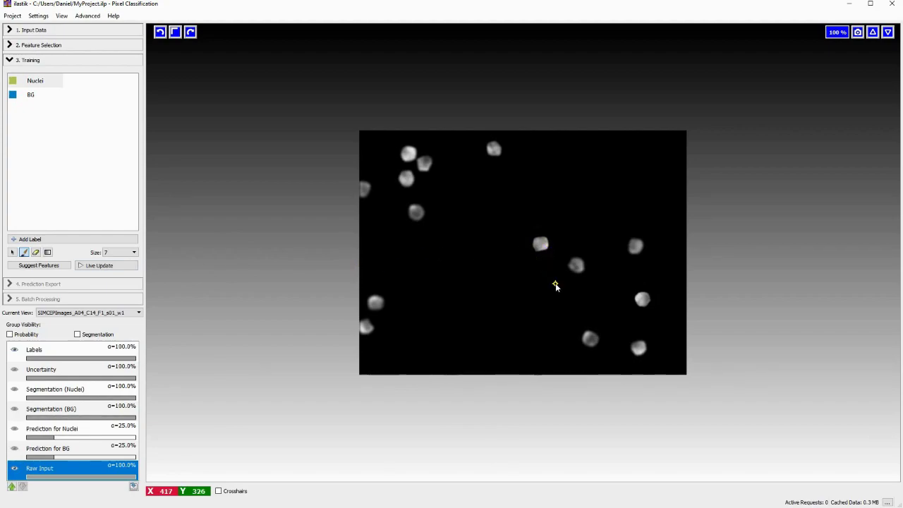
Zoom in and paint four nuclei in the first image solid with the Nuclei label.
{"action": "scroll", "coordinate": [709, 285], "scroll_direction": "up", "scroll_amount": 8}
{"action": "scroll", "coordinate": [705, 282], "scroll_direction": "up", "scroll_amount": 4}
{"action": "scroll", "coordinate": [403, 153], "scroll_direction": "up", "scroll_amount": 1}
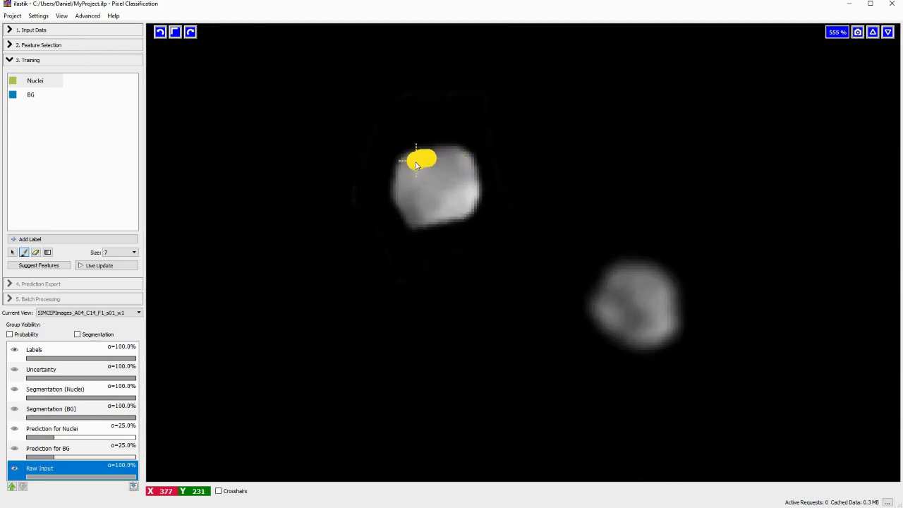
{"action": "mouse_move", "coordinate": [415, 166]}
{"action": "left_mouse_down"}
{"action": "mouse_move", "coordinate": [415, 219]}
{"action": "mouse_move", "coordinate": [455, 212]}
{"action": "mouse_move", "coordinate": [474, 197]}
{"action": "mouse_move", "coordinate": [463, 161]}
{"action": "mouse_move", "coordinate": [424, 162]}
{"action": "mouse_move", "coordinate": [416, 197]}
{"action": "mouse_move", "coordinate": [435, 202]}
{"action": "mouse_move", "coordinate": [458, 176]}
{"action": "mouse_move", "coordinate": [427, 185]}
{"action": "mouse_move", "coordinate": [440, 172]}
{"action": "mouse_move", "coordinate": [460, 196]}
{"action": "left_mouse_up"}
{"action": "mouse_move", "coordinate": [622, 275]}
{"action": "left_mouse_down"}
{"action": "mouse_move", "coordinate": [601, 305]}
{"action": "mouse_move", "coordinate": [609, 318]}
{"action": "mouse_move", "coordinate": [635, 339]}
{"action": "mouse_move", "coordinate": [653, 338]}
{"action": "mouse_move", "coordinate": [671, 311]}
{"action": "mouse_move", "coordinate": [666, 290]}
{"action": "mouse_move", "coordinate": [647, 275]}
{"action": "mouse_move", "coordinate": [619, 293]}
{"action": "mouse_move", "coordinate": [630, 323]}
{"action": "mouse_move", "coordinate": [632, 293]}
{"action": "mouse_move", "coordinate": [660, 316]}
{"action": "mouse_move", "coordinate": [637, 292]}
{"action": "left_mouse_up"}
{"action": "scroll", "coordinate": [636, 306], "scroll_direction": "down", "scroll_amount": 5}
{"action": "scroll", "coordinate": [185, 92], "scroll_direction": "up", "scroll_amount": 8}
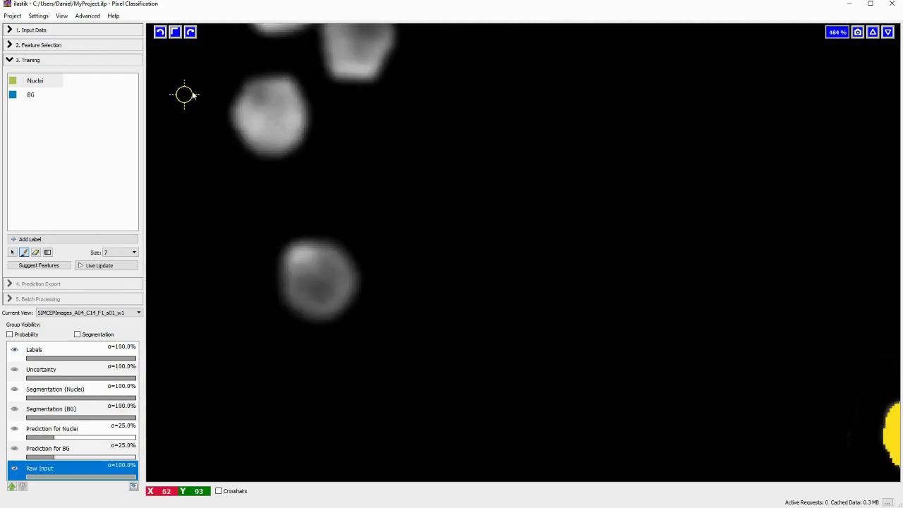
{"action": "mouse_move", "coordinate": [323, 99]}
{"action": "left_mouse_down"}
{"action": "mouse_move", "coordinate": [288, 147]}
{"action": "mouse_move", "coordinate": [291, 173]}
{"action": "mouse_move", "coordinate": [338, 226]}
{"action": "mouse_move", "coordinate": [353, 227]}
{"action": "mouse_move", "coordinate": [400, 198]}
{"action": "mouse_move", "coordinate": [413, 164]}
{"action": "mouse_move", "coordinate": [404, 129]}
{"action": "mouse_move", "coordinate": [390, 103]}
{"action": "mouse_move", "coordinate": [360, 98]}
{"action": "mouse_move", "coordinate": [333, 101]}
{"action": "mouse_move", "coordinate": [321, 121]}
{"action": "mouse_move", "coordinate": [320, 182]}
{"action": "mouse_move", "coordinate": [362, 192]}
{"action": "mouse_move", "coordinate": [377, 114]}
{"action": "mouse_move", "coordinate": [337, 160]}
{"action": "mouse_move", "coordinate": [373, 127]}
{"action": "mouse_move", "coordinate": [381, 172]}
{"action": "mouse_move", "coordinate": [367, 174]}
{"action": "mouse_move", "coordinate": [387, 188]}
{"action": "left_mouse_up"}
{"action": "scroll", "coordinate": [387, 188], "scroll_direction": "down", "scroll_amount": 5}
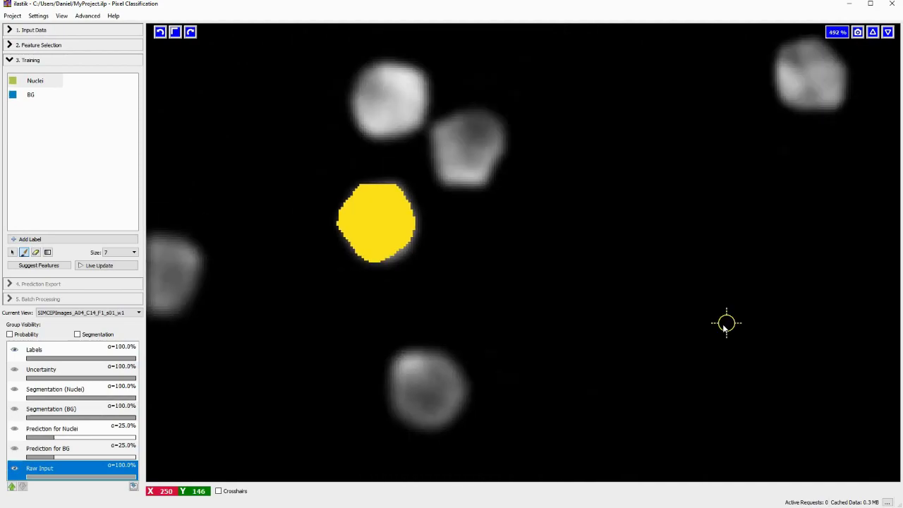
Paint a long diagonal BG stroke and a BG ring around the upper nucleus.
{"action": "scroll", "coordinate": [585, 339], "scroll_direction": "down", "scroll_amount": 1}
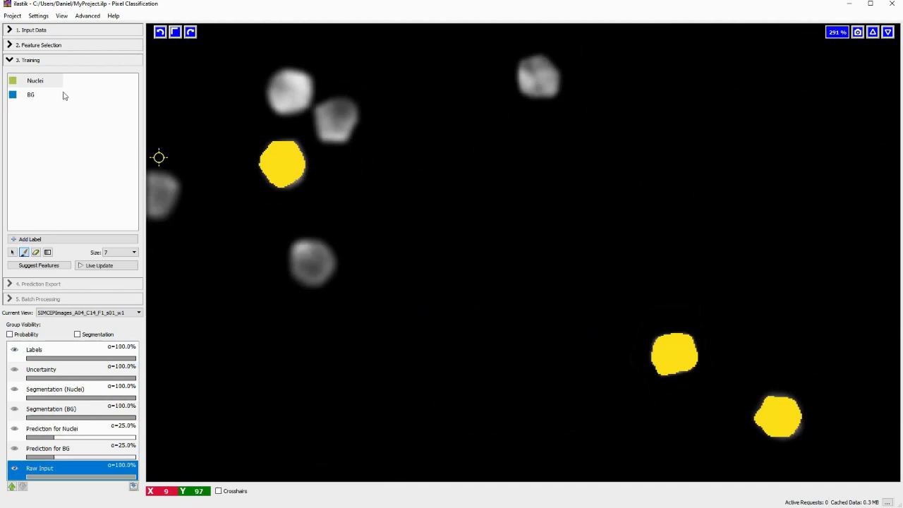
{"action": "left_click", "coordinate": [31, 96]}
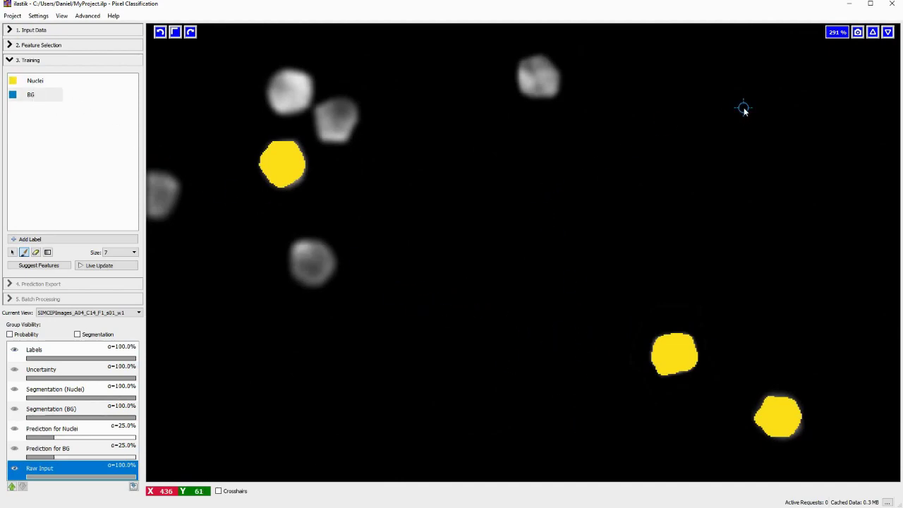
{"action": "mouse_move", "coordinate": [764, 106]}
{"action": "left_mouse_down"}
{"action": "mouse_move", "coordinate": [652, 156]}
{"action": "mouse_move", "coordinate": [500, 286]}
{"action": "mouse_move", "coordinate": [375, 416]}
{"action": "left_mouse_up"}
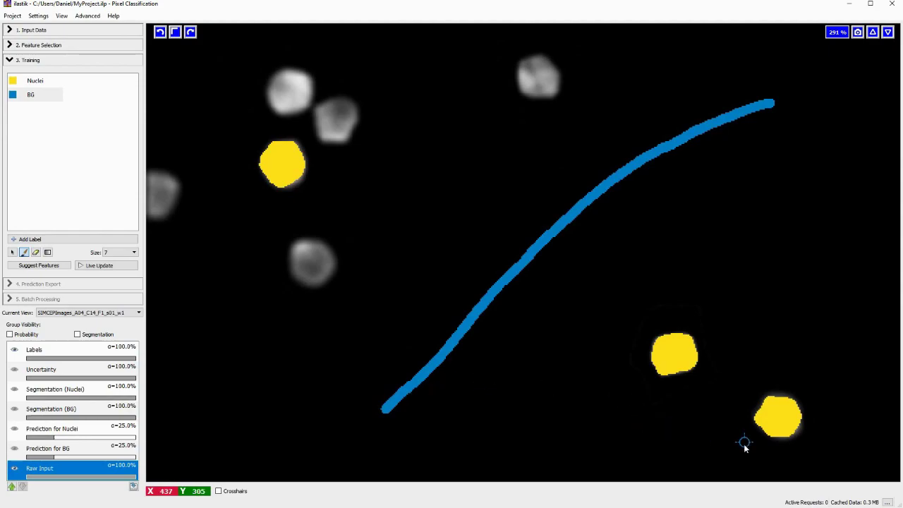
{"action": "scroll", "coordinate": [741, 465], "scroll_direction": "up", "scroll_amount": 6}
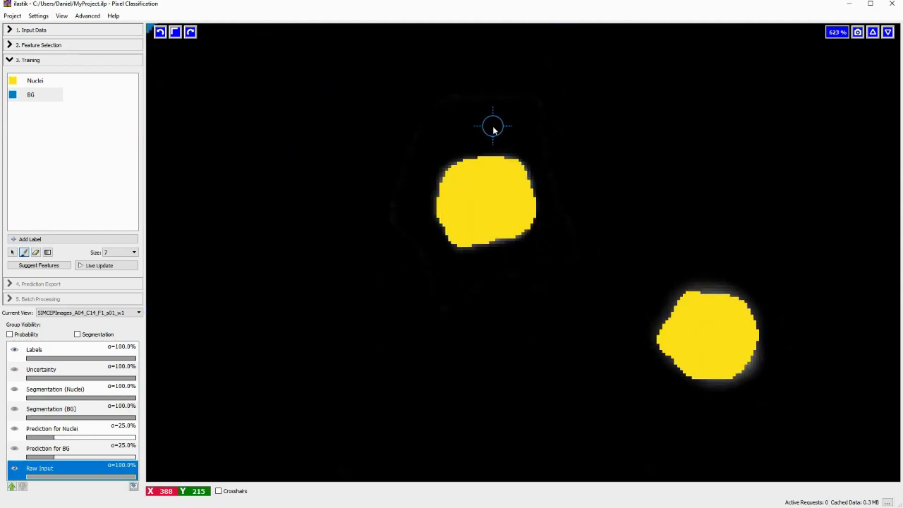
{"action": "left_click_drag", "start_coordinate": [488, 134], "coordinate": [441, 144]}
{"action": "mouse_move", "coordinate": [411, 177]}
{"action": "left_mouse_down"}
{"action": "mouse_move", "coordinate": [412, 223]}
{"action": "mouse_move", "coordinate": [442, 271]}
{"action": "mouse_move", "coordinate": [465, 277]}
{"action": "mouse_move", "coordinate": [545, 254]}
{"action": "mouse_move", "coordinate": [562, 240]}
{"action": "mouse_move", "coordinate": [555, 170]}
{"action": "mouse_move", "coordinate": [544, 147]}
{"action": "mouse_move", "coordinate": [481, 132]}
{"action": "left_mouse_up"}
Ring the lower nucleus with BG, add a top BG stroke, then view the s02 image.
{"action": "left_click_drag", "start_coordinate": [699, 258], "coordinate": [670, 263]}
{"action": "mouse_move", "coordinate": [632, 313]}
{"action": "left_mouse_down"}
{"action": "mouse_move", "coordinate": [632, 365]}
{"action": "mouse_move", "coordinate": [656, 400]}
{"action": "left_mouse_up"}
{"action": "mouse_move", "coordinate": [707, 410]}
{"action": "left_mouse_down"}
{"action": "mouse_move", "coordinate": [754, 413]}
{"action": "mouse_move", "coordinate": [779, 398]}
{"action": "mouse_move", "coordinate": [789, 348]}
{"action": "mouse_move", "coordinate": [761, 278]}
{"action": "mouse_move", "coordinate": [700, 260]}
{"action": "left_mouse_up"}
{"action": "scroll", "coordinate": [466, 316], "scroll_direction": "down", "scroll_amount": 5}
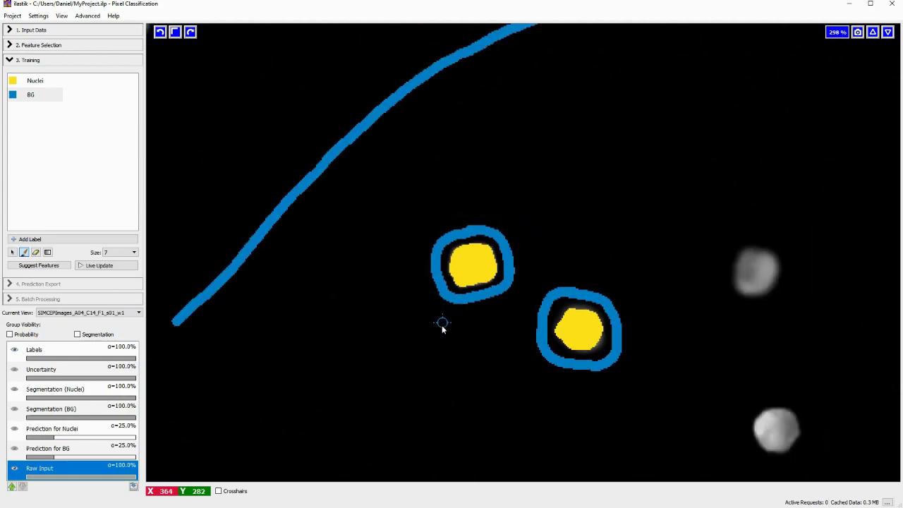
{"action": "left_click_drag", "start_coordinate": [877, 120], "coordinate": [612, 115]}
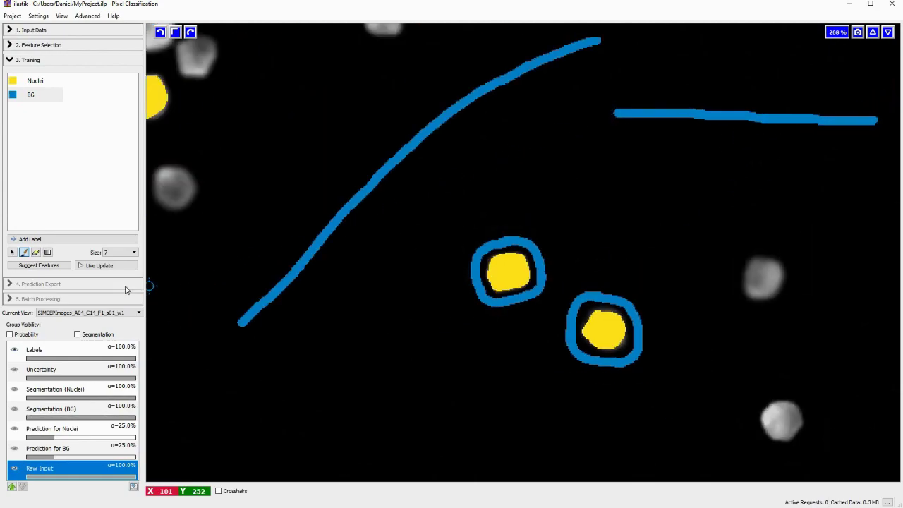
{"action": "left_click", "coordinate": [123, 315]}
{"action": "left_click", "coordinate": [116, 330]}
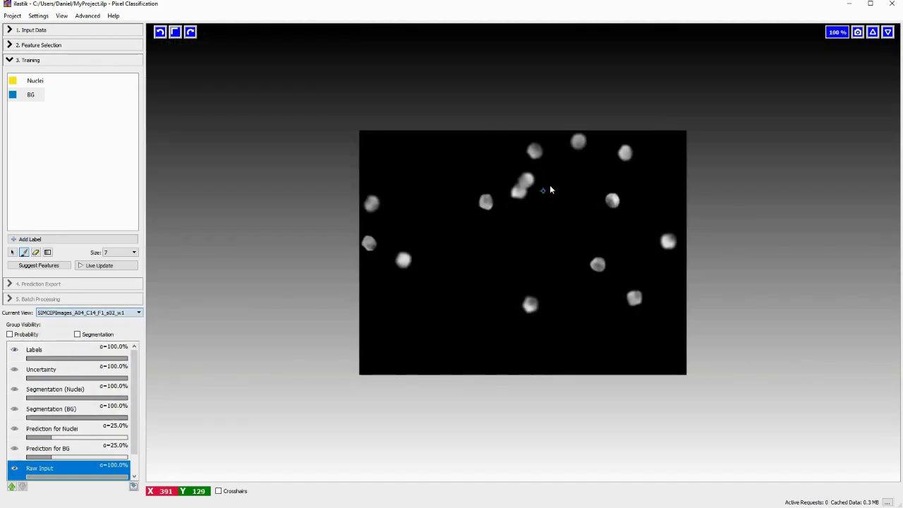
In the s02 image, paint two nuclei as Nuclei and background strokes around them as BG.
{"action": "scroll", "coordinate": [550, 183], "scroll_direction": "up", "scroll_amount": 4}
{"action": "scroll", "coordinate": [423, 134], "scroll_direction": "up", "scroll_amount": 12}
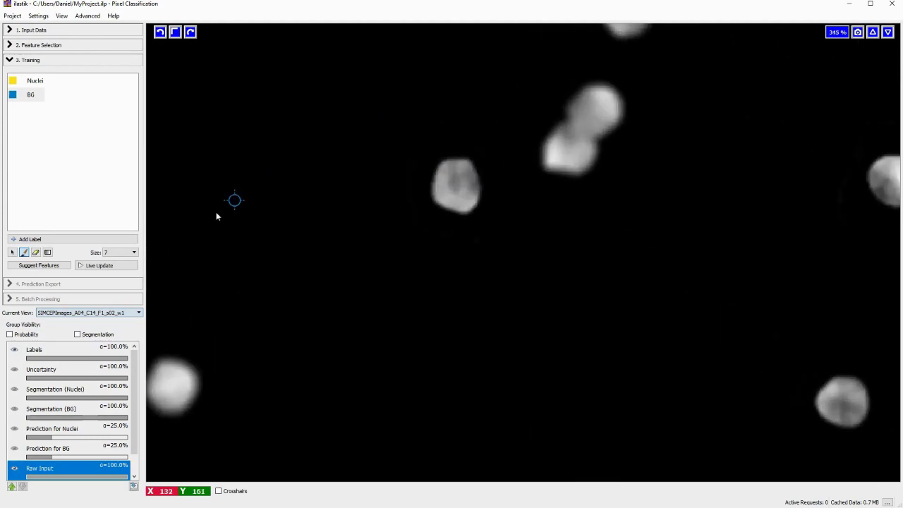
{"action": "left_click", "coordinate": [35, 80]}
{"action": "left_click_drag", "start_coordinate": [458, 177], "coordinate": [487, 236]}
{"action": "scroll", "coordinate": [472, 205], "scroll_direction": "up", "scroll_amount": 3}
{"action": "left_click_drag", "start_coordinate": [252, 242], "coordinate": [212, 352]}
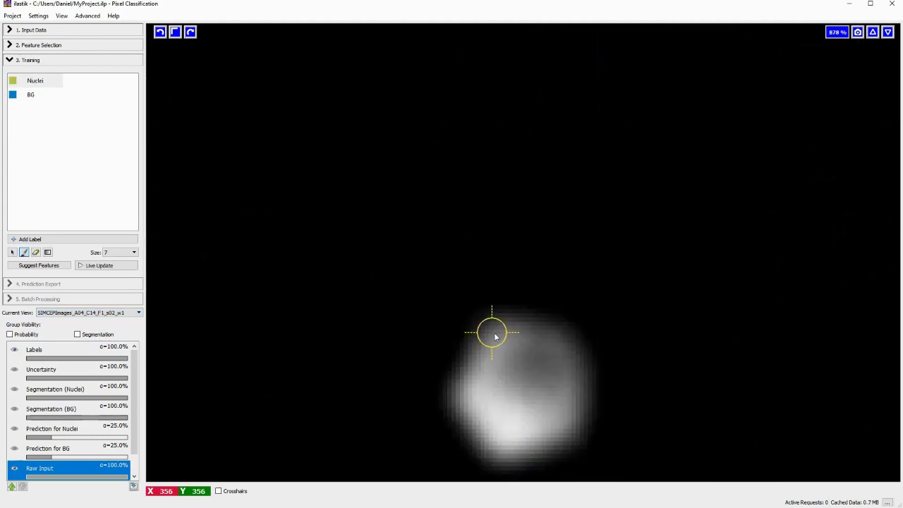
{"action": "scroll", "coordinate": [654, 403], "scroll_direction": "down", "scroll_amount": 8}
{"action": "left_click", "coordinate": [30, 94]}
{"action": "left_click_drag", "start_coordinate": [423, 141], "coordinate": [459, 272]}
{"action": "left_click_drag", "start_coordinate": [663, 198], "coordinate": [256, 296]}
{"action": "left_click_drag", "start_coordinate": [367, 197], "coordinate": [147, 292]}
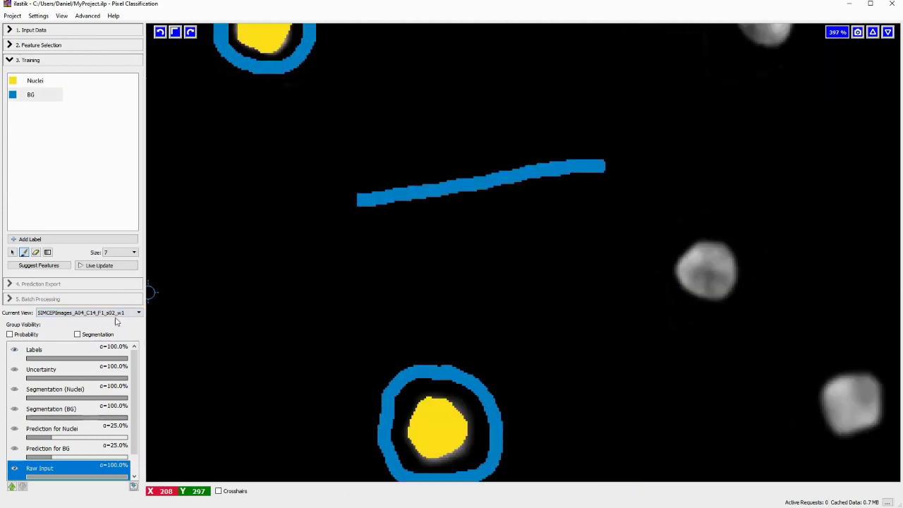
In the s03 image, paint a nucleus as Nuclei and mark background around it as BG.
{"action": "left_click", "coordinate": [89, 312]}
{"action": "left_click", "coordinate": [35, 81]}
{"action": "left_click_drag", "start_coordinate": [480, 197], "coordinate": [453, 258]}
{"action": "left_click", "coordinate": [30, 95]}
{"action": "scroll", "coordinate": [452, 254], "scroll_direction": "down", "scroll_amount": 5}
{"action": "left_click_drag", "start_coordinate": [367, 137], "coordinate": [484, 144]}
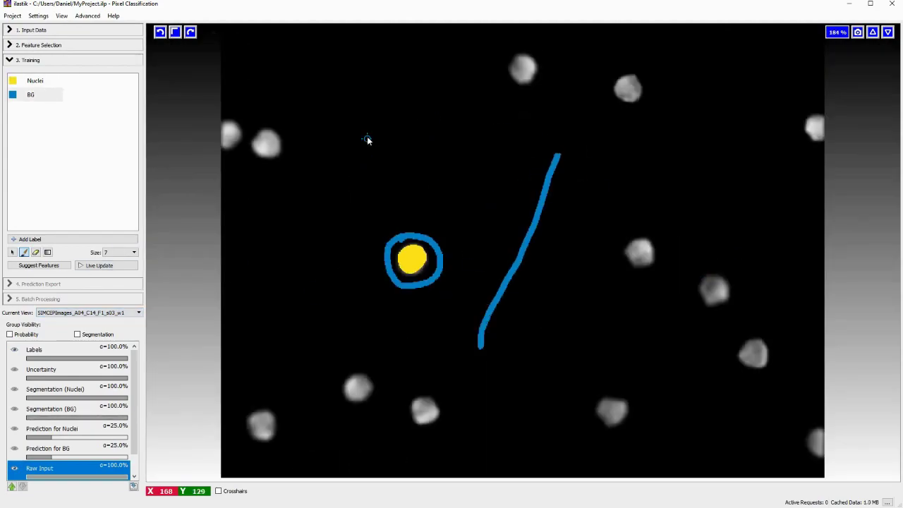
Paint another s03 nucleus as Nuclei and ring the nuclei with BG strokes.
{"action": "left_click", "coordinate": [35, 81]}
{"action": "scroll", "coordinate": [484, 144], "scroll_direction": "up", "scroll_amount": 5}
{"action": "left_click_drag", "start_coordinate": [670, 211], "coordinate": [693, 275]}
{"action": "left_click_drag", "start_coordinate": [585, 162], "coordinate": [574, 272]}
{"action": "scroll", "coordinate": [575, 271], "scroll_direction": "down", "scroll_amount": 5}
{"action": "left_click", "coordinate": [31, 95]}
{"action": "left_click_drag", "start_coordinate": [487, 145], "coordinate": [480, 148]}
{"action": "left_click_drag", "start_coordinate": [604, 232], "coordinate": [715, 261]}
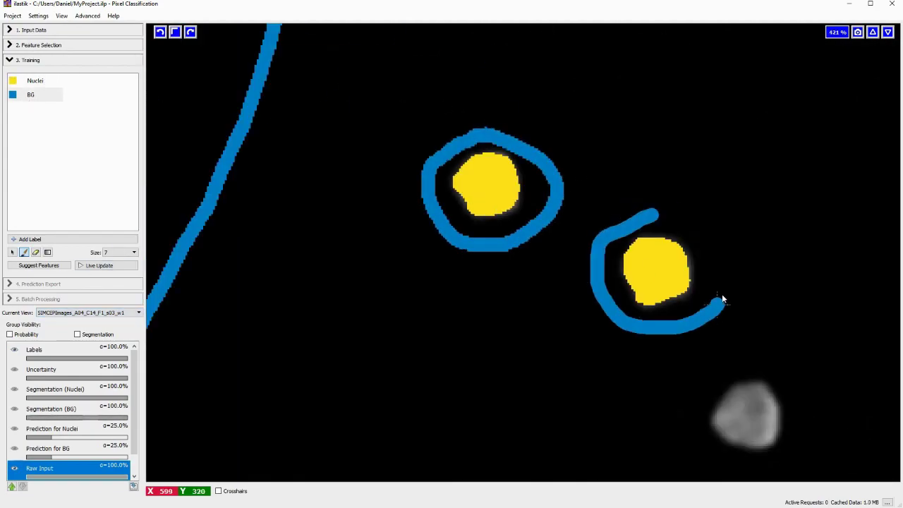
{"action": "scroll", "coordinate": [635, 247], "scroll_direction": "down", "scroll_amount": 5}
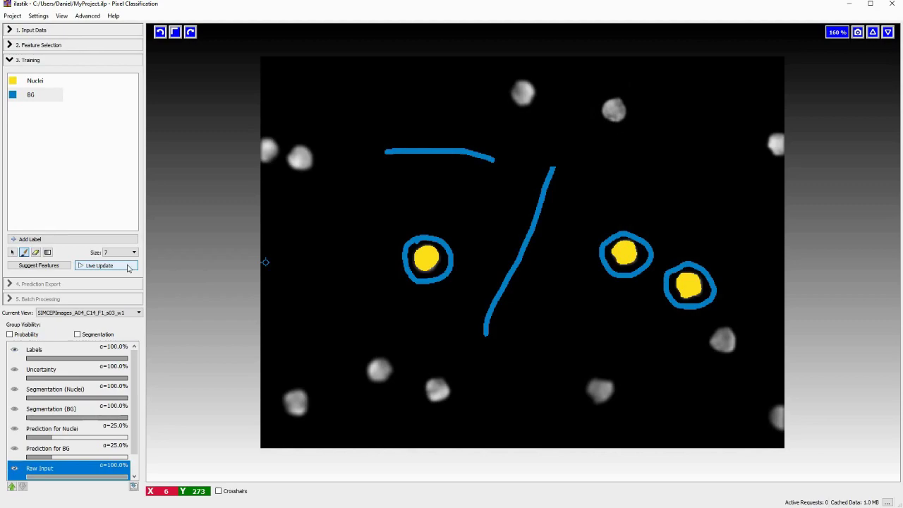
Start Live Update and show only Segmentation (Nuclei), hiding the BG and Nuclei prediction layers.
{"action": "left_click", "coordinate": [127, 265]}
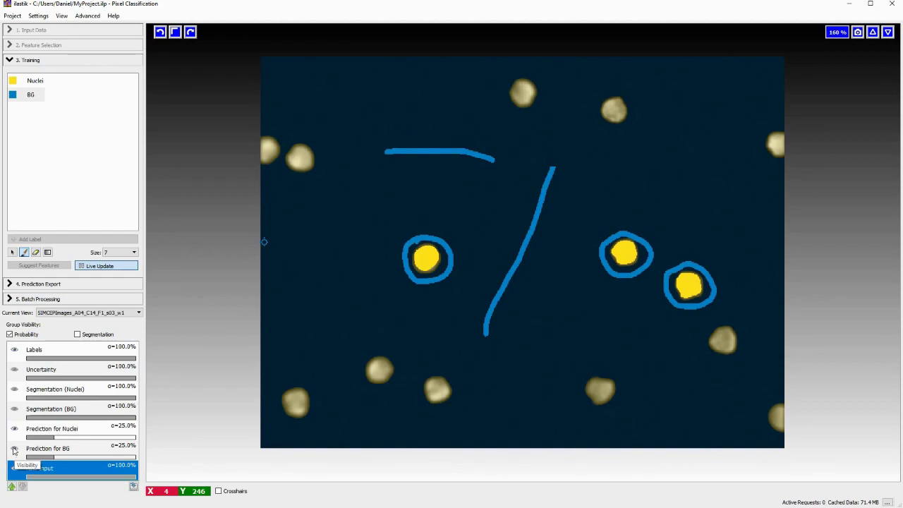
{"action": "left_click", "coordinate": [14, 449]}
{"action": "left_click", "coordinate": [14, 429]}
{"action": "left_click", "coordinate": [15, 389]}
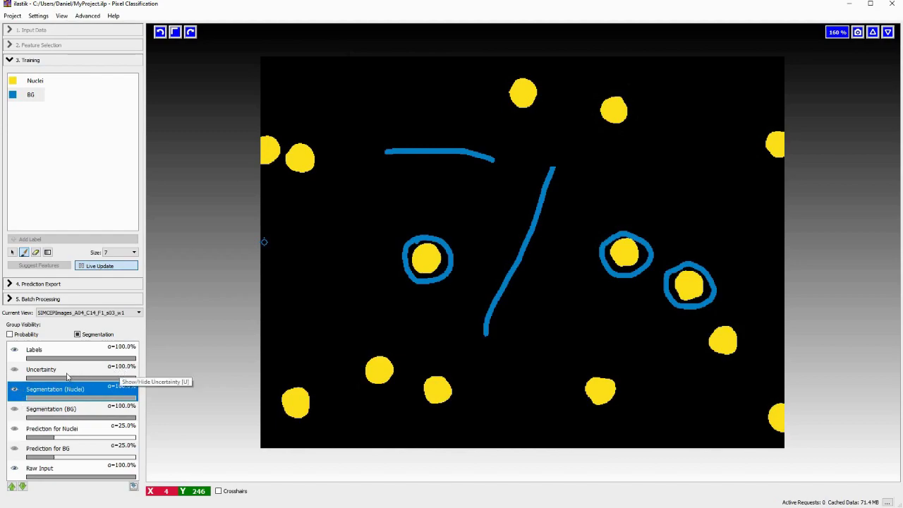
Hide the label strokes and toggle Segmentation (Nuclei) to compare it with the raw s03 nuclei.
{"action": "left_click", "coordinate": [14, 350]}
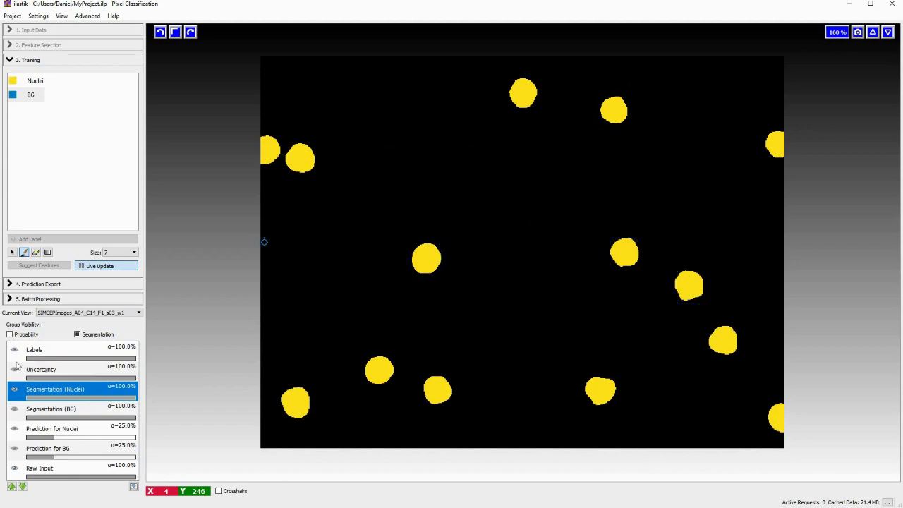
{"action": "left_click", "coordinate": [14, 389]}
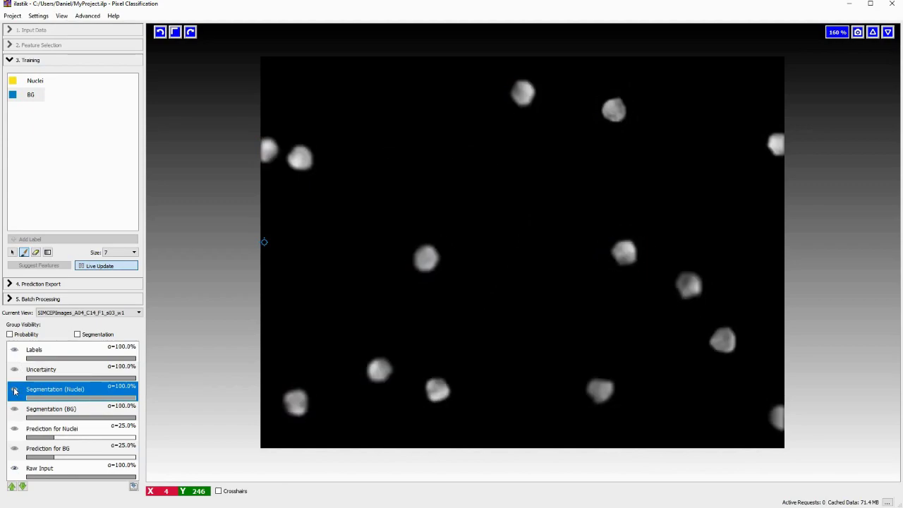
{"action": "left_click", "coordinate": [15, 389]}
{"action": "left_click", "coordinate": [14, 389]}
{"action": "left_click", "coordinate": [14, 389]}
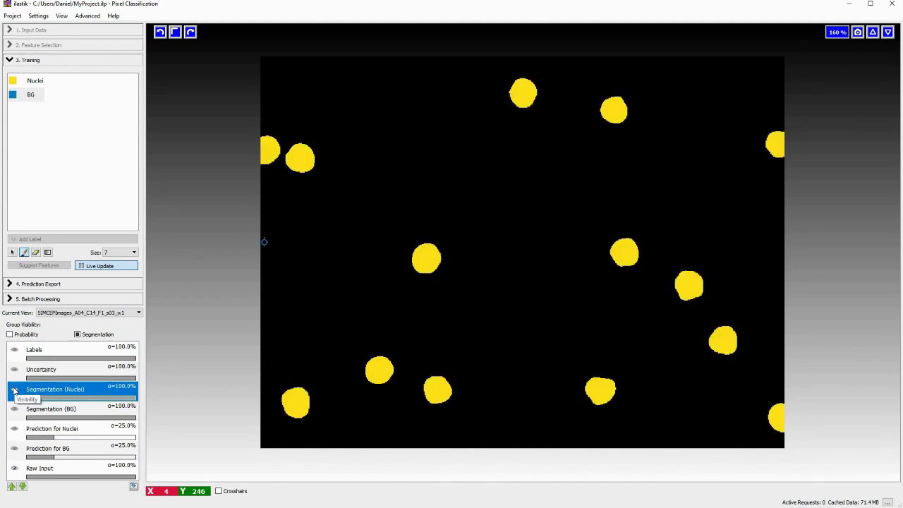
Select the Nuclei label class, recheck the segmentation against raw, and switch the view to s02.
{"action": "left_click", "coordinate": [79, 87]}
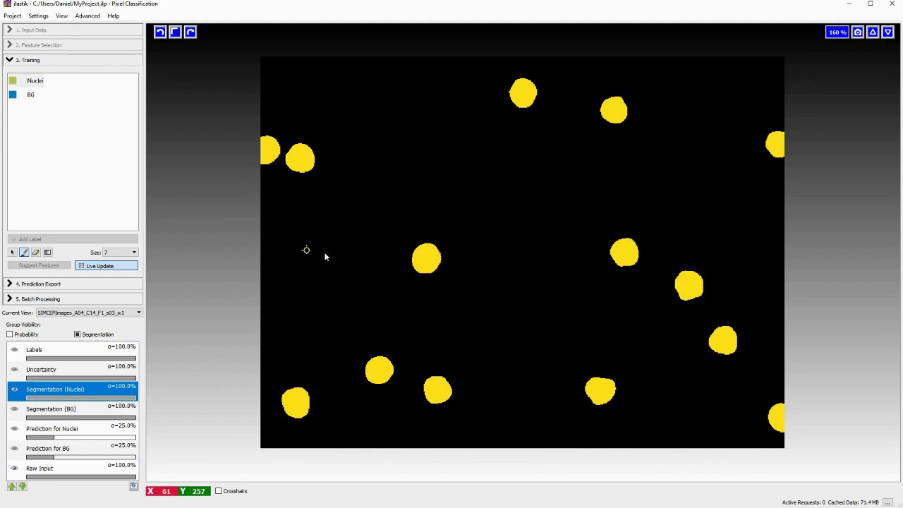
{"action": "left_click", "coordinate": [14, 390]}
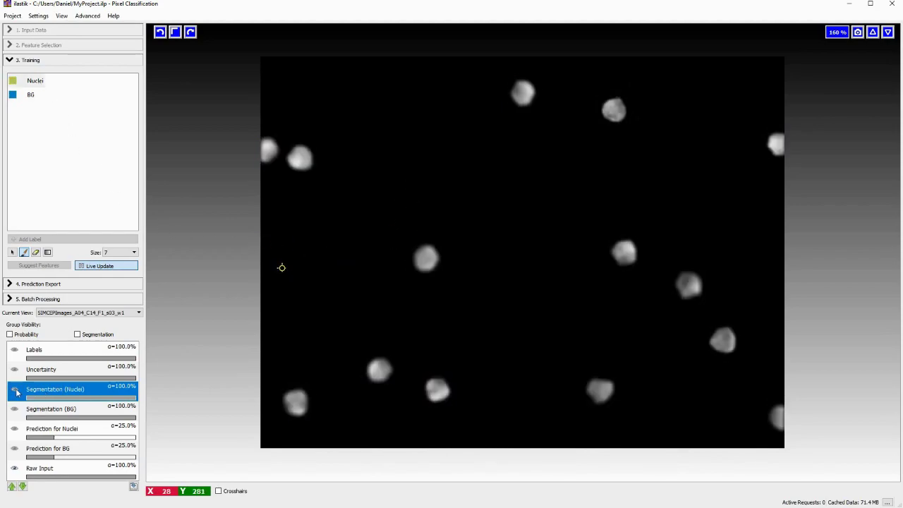
{"action": "left_click", "coordinate": [14, 391]}
{"action": "left_click", "coordinate": [15, 391]}
{"action": "left_click", "coordinate": [15, 390]}
{"action": "left_click", "coordinate": [85, 314]}
{"action": "left_click", "coordinate": [83, 329]}
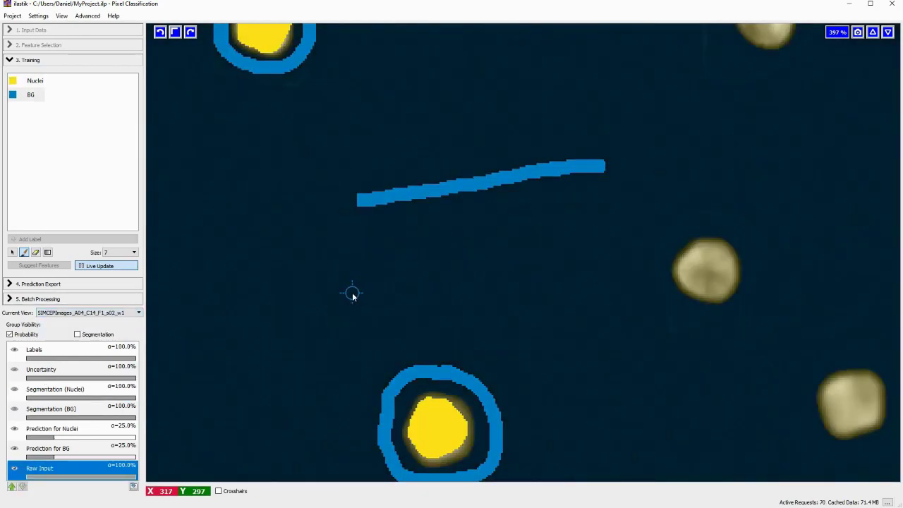
On s02, hide both prediction overlays and labels, and toggle Segmentation (Nuclei) to compare with raw.
{"action": "scroll", "coordinate": [352, 294], "scroll_direction": "down", "scroll_amount": 9}
{"action": "left_click", "coordinate": [15, 448]}
{"action": "left_click", "coordinate": [15, 428]}
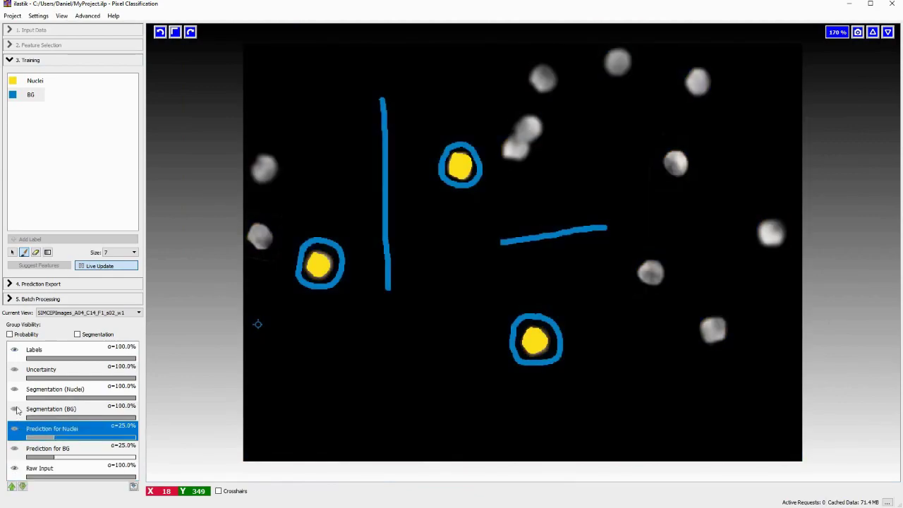
{"action": "left_click", "coordinate": [15, 391]}
{"action": "left_click", "coordinate": [14, 350]}
{"action": "left_click", "coordinate": [15, 390]}
{"action": "left_click", "coordinate": [15, 390]}
{"action": "left_click", "coordinate": [15, 390]}
{"action": "left_click", "coordinate": [15, 389]}
{"action": "left_click", "coordinate": [15, 389]}
{"action": "left_click", "coordinate": [15, 389]}
{"action": "left_click", "coordinate": [15, 389]}
Switch to image s01 and show its Nuclei segmentation without prediction overlays or training labels.
{"action": "left_click", "coordinate": [84, 313]}
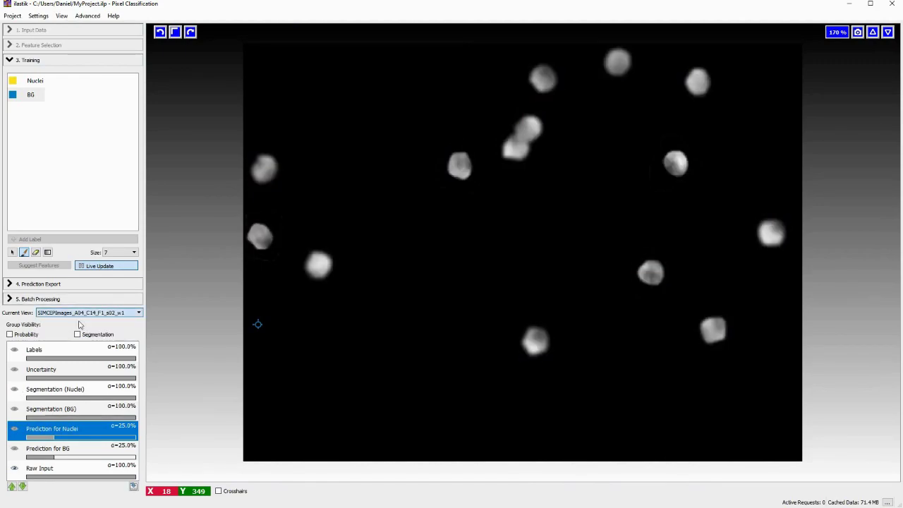
{"action": "left_click", "coordinate": [85, 323]}
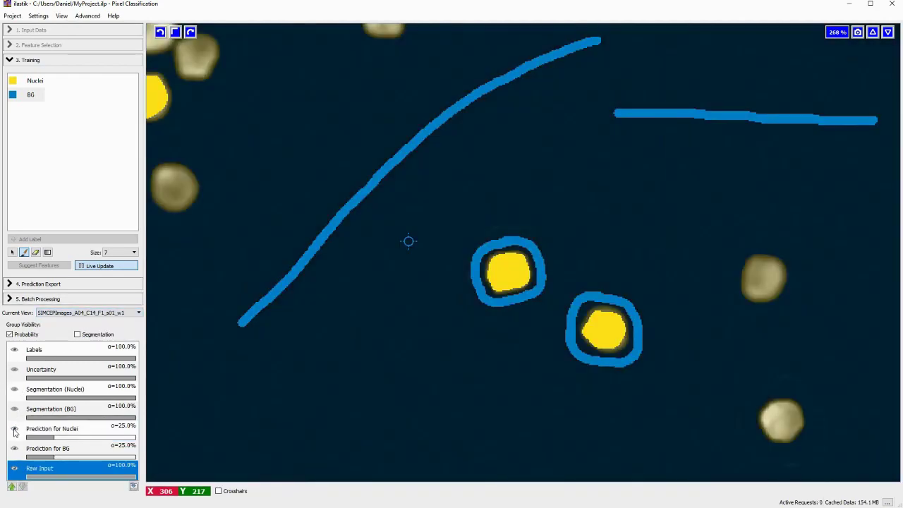
{"action": "left_click", "coordinate": [15, 429]}
{"action": "left_click", "coordinate": [15, 449]}
{"action": "left_click", "coordinate": [15, 389]}
{"action": "left_click", "coordinate": [15, 351]}
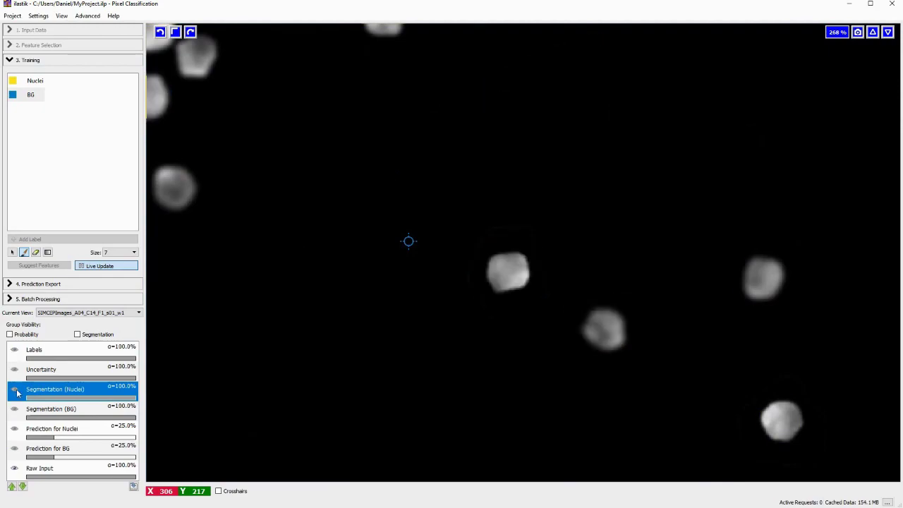
Zoom out and repeatedly toggle the s01 Nuclei segmentation to compare it with the raw nuclei.
{"action": "scroll", "coordinate": [320, 318], "scroll_direction": "down", "scroll_amount": 3}
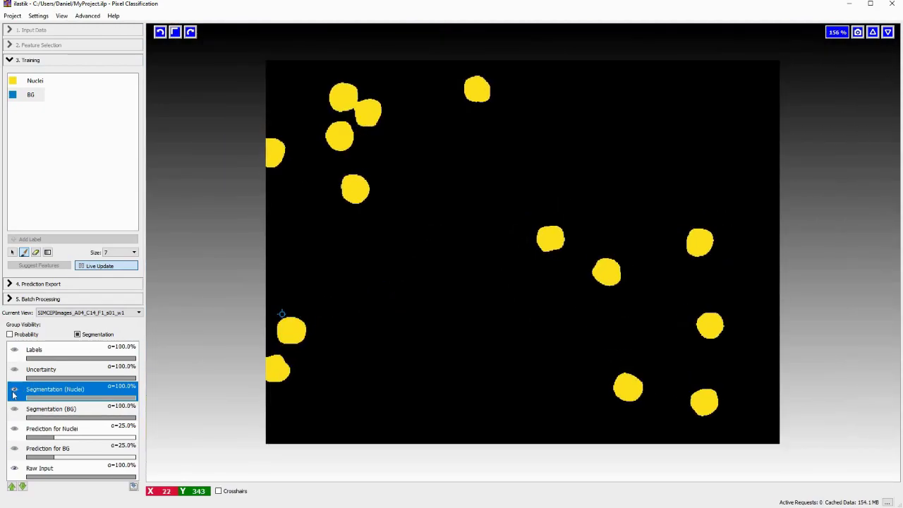
{"action": "left_click", "coordinate": [14, 390]}
{"action": "left_click", "coordinate": [14, 391]}
{"action": "left_click", "coordinate": [14, 391]}
{"action": "left_click", "coordinate": [14, 392]}
{"action": "left_click", "coordinate": [14, 392]}
{"action": "left_click", "coordinate": [14, 392]}
{"action": "left_click", "coordinate": [14, 391]}
{"action": "left_click", "coordinate": [14, 392]}
{"action": "left_click", "coordinate": [14, 392]}
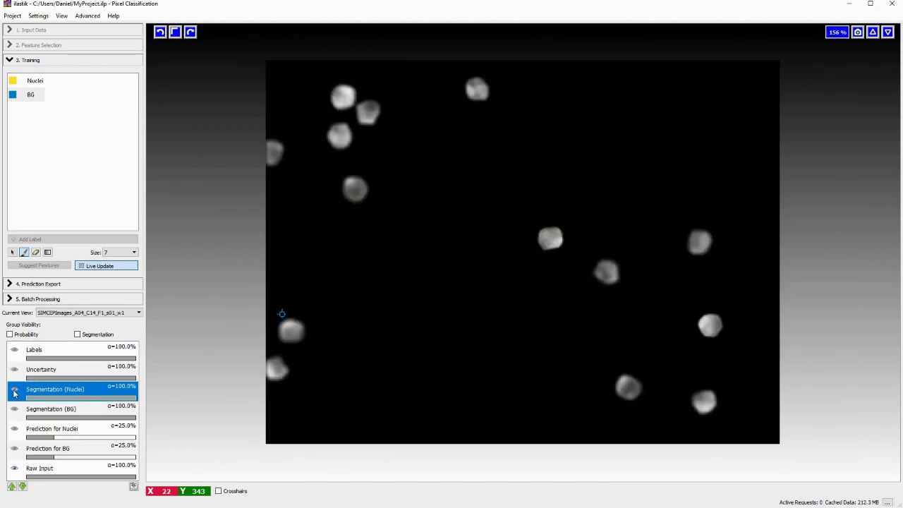
{"action": "left_click", "coordinate": [14, 392]}
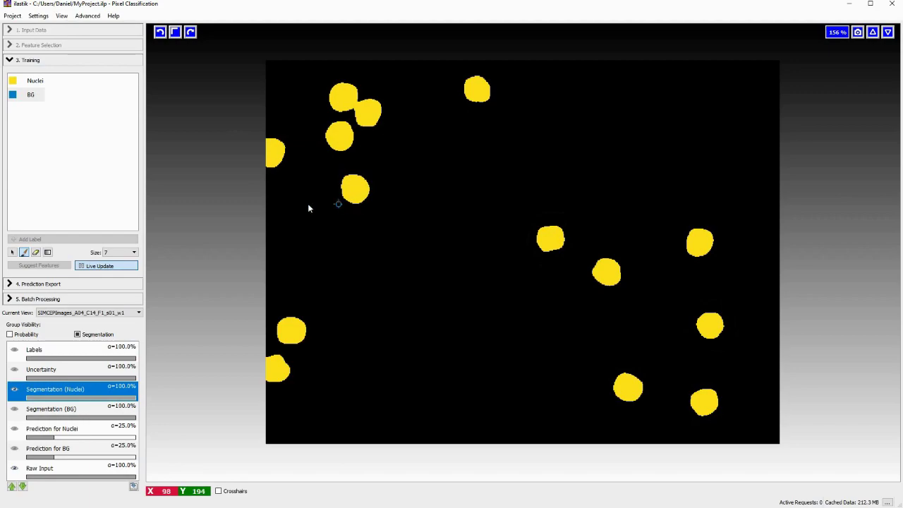
Turn off Live Update, zoom in, and toggle the Nuclei segmentation to inspect a nucleus.
{"action": "left_click", "coordinate": [95, 270]}
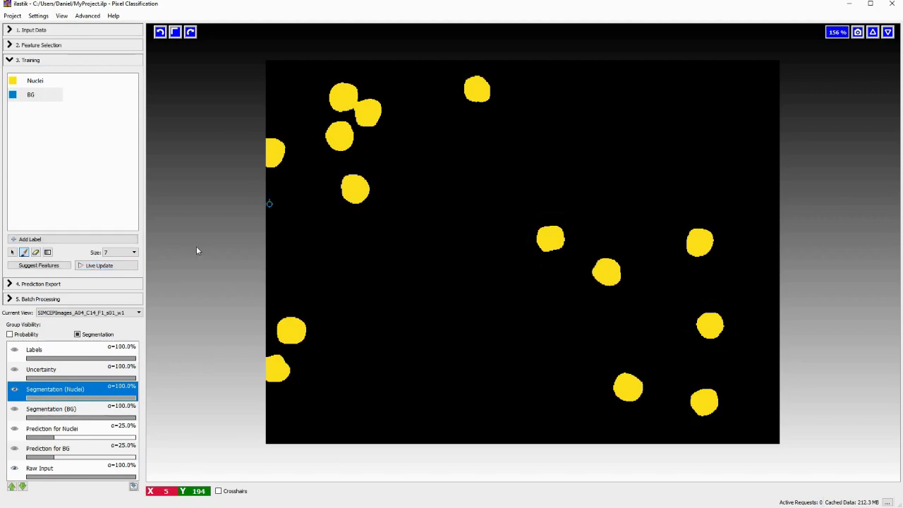
{"action": "scroll", "coordinate": [343, 182], "scroll_direction": "up", "scroll_amount": 5}
{"action": "scroll", "coordinate": [226, 180], "scroll_direction": "up", "scroll_amount": 5}
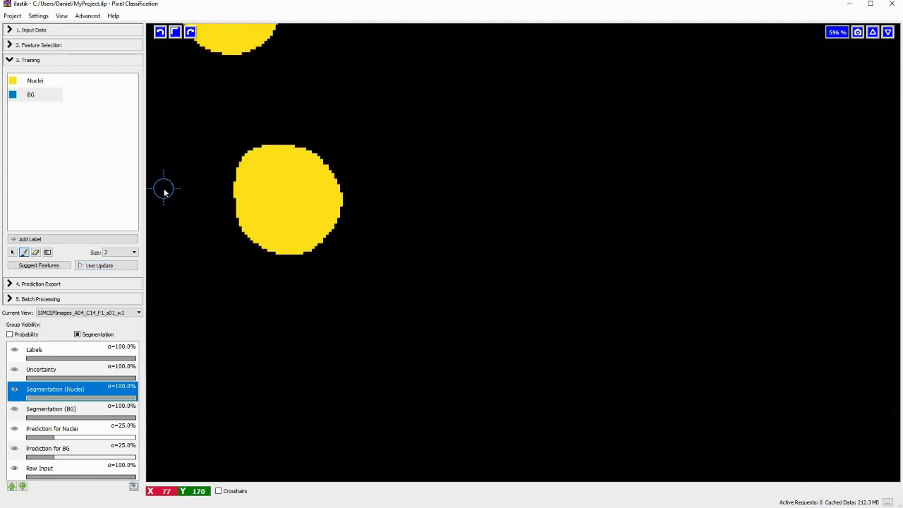
{"action": "left_click", "coordinate": [15, 390]}
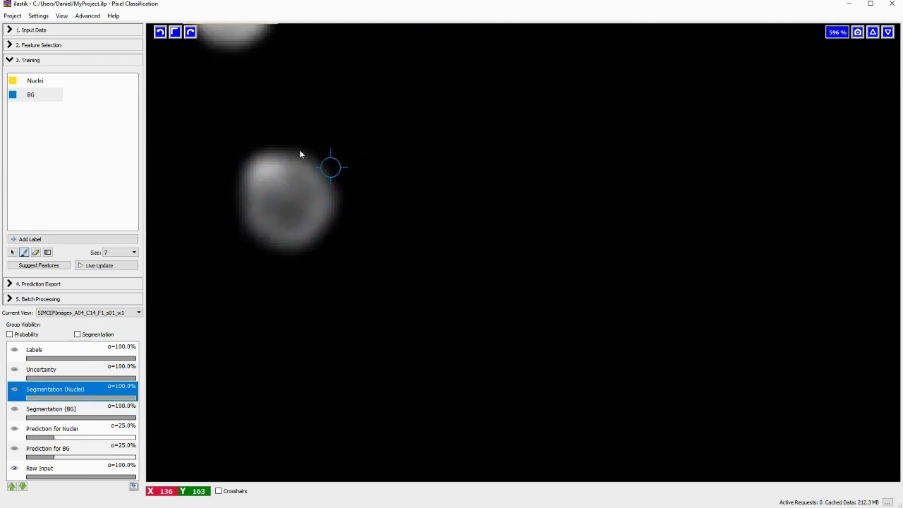
{"action": "left_click", "coordinate": [14, 390]}
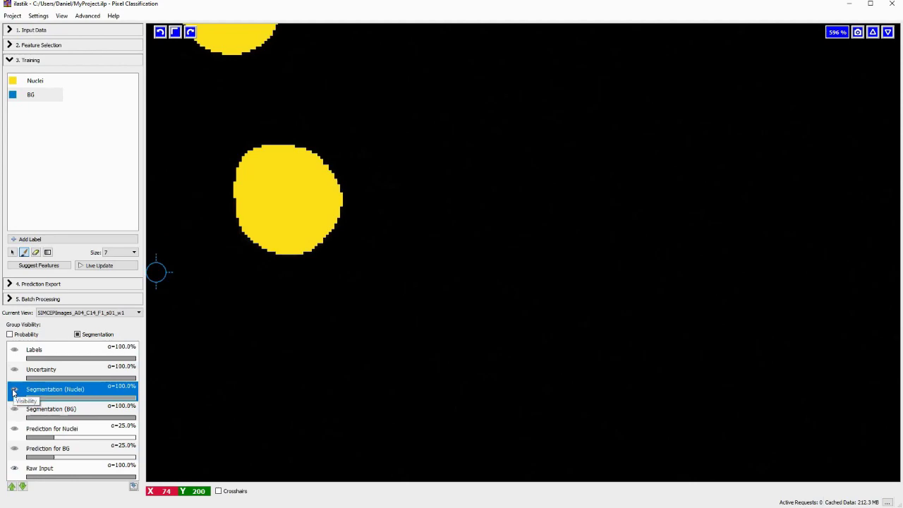
{"action": "left_click", "coordinate": [14, 391]}
{"action": "left_click", "coordinate": [14, 392]}
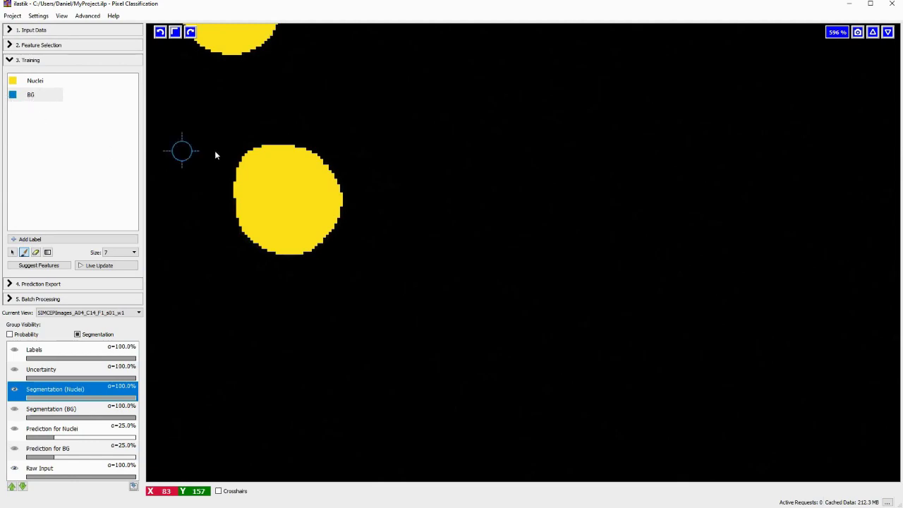
Paint a BG stroke over the nucleus edge, undo it, and show the training labels.
{"action": "mouse_move", "coordinate": [257, 150]}
{"action": "left_mouse_down"}
{"action": "mouse_move", "coordinate": [240, 184]}
{"action": "mouse_move", "coordinate": [252, 237]}
{"action": "mouse_move", "coordinate": [276, 252]}
{"action": "mouse_move", "coordinate": [319, 248]}
{"action": "mouse_move", "coordinate": [338, 207]}
{"action": "mouse_move", "coordinate": [311, 162]}
{"action": "mouse_move", "coordinate": [259, 166]}
{"action": "mouse_move", "coordinate": [301, 244]}
{"action": "mouse_move", "coordinate": [254, 215]}
{"action": "mouse_move", "coordinate": [268, 193]}
{"action": "mouse_move", "coordinate": [294, 192]}
{"action": "left_mouse_up"}
{"action": "key", "text": "ctrl+z"}
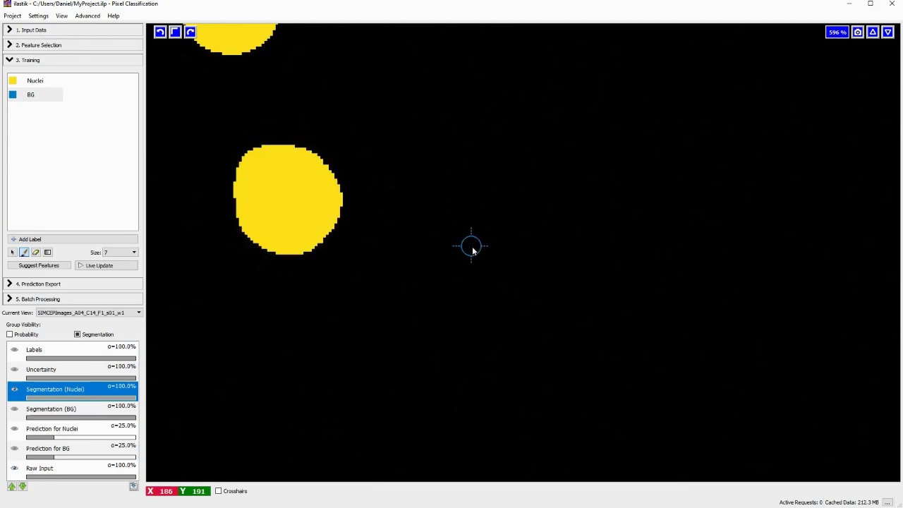
{"action": "left_click", "coordinate": [14, 350]}
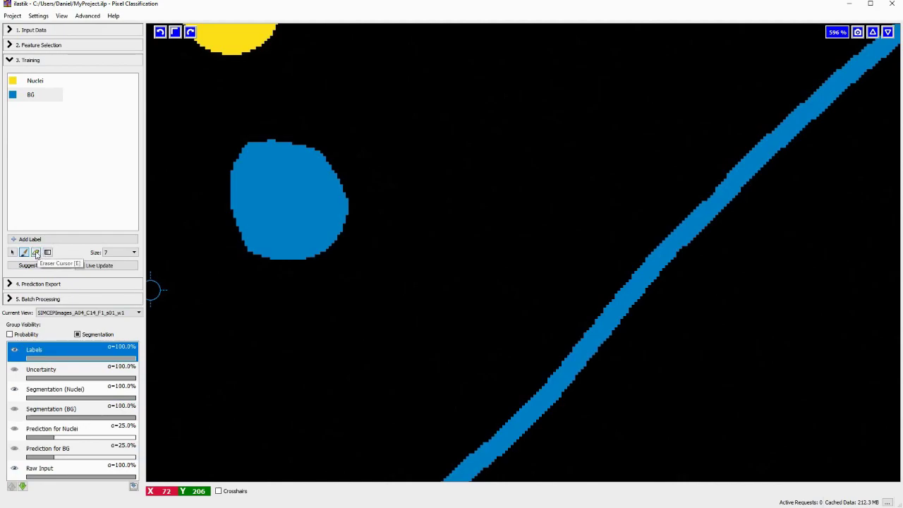
Erase the blue BG label blob covering the nucleus with the Eraser tool.
{"action": "left_click", "coordinate": [36, 253]}
{"action": "mouse_move", "coordinate": [259, 144]}
{"action": "left_mouse_down"}
{"action": "mouse_move", "coordinate": [240, 200]}
{"action": "mouse_move", "coordinate": [269, 248]}
{"action": "mouse_move", "coordinate": [309, 249]}
{"action": "mouse_move", "coordinate": [334, 178]}
{"action": "left_mouse_up"}
{"action": "mouse_move", "coordinate": [258, 159]}
{"action": "left_mouse_down"}
{"action": "mouse_move", "coordinate": [270, 192]}
{"action": "mouse_move", "coordinate": [321, 224]}
{"action": "mouse_move", "coordinate": [272, 179]}
{"action": "mouse_move", "coordinate": [291, 181]}
{"action": "mouse_move", "coordinate": [270, 208]}
{"action": "left_mouse_up"}
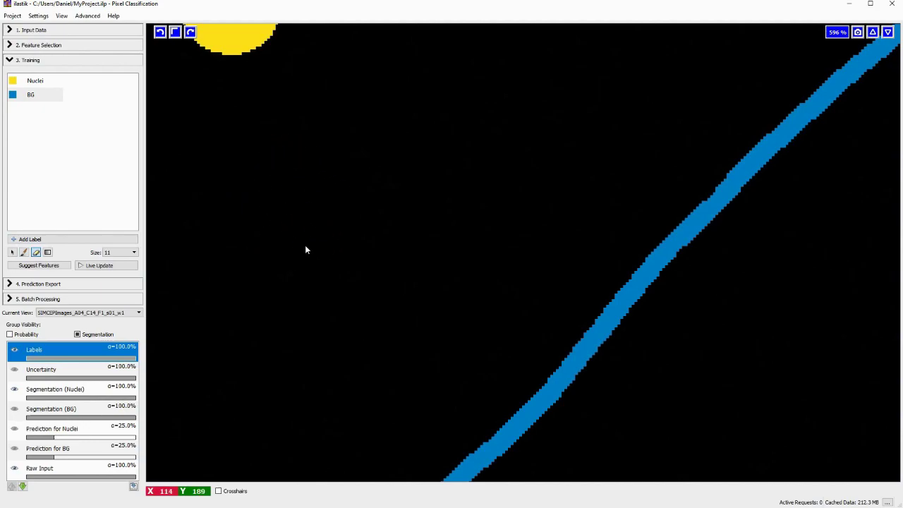
{"action": "key", "text": "ctrl+z"}
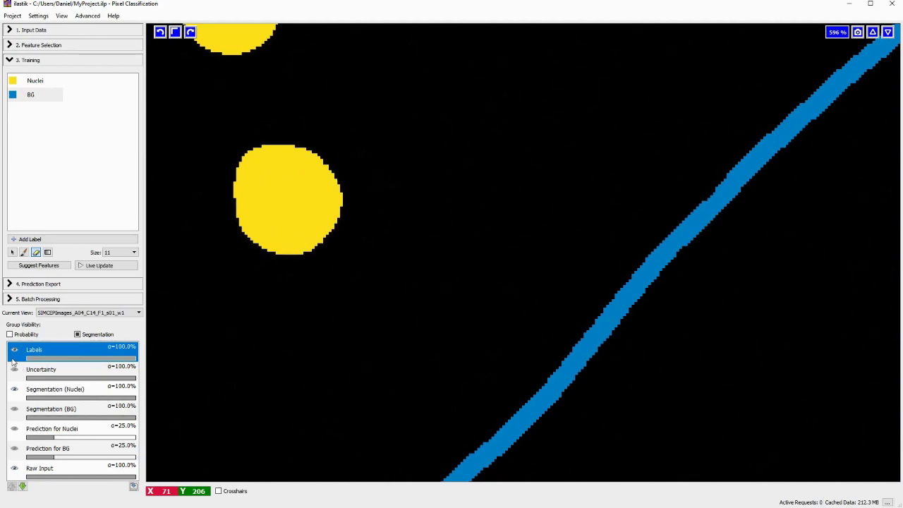
Hide the training labels, recheck the Nuclei segmentation, and zoom out to the whole s01 image.
{"action": "left_click", "coordinate": [14, 349]}
{"action": "left_click", "coordinate": [15, 390]}
{"action": "left_click", "coordinate": [15, 390]}
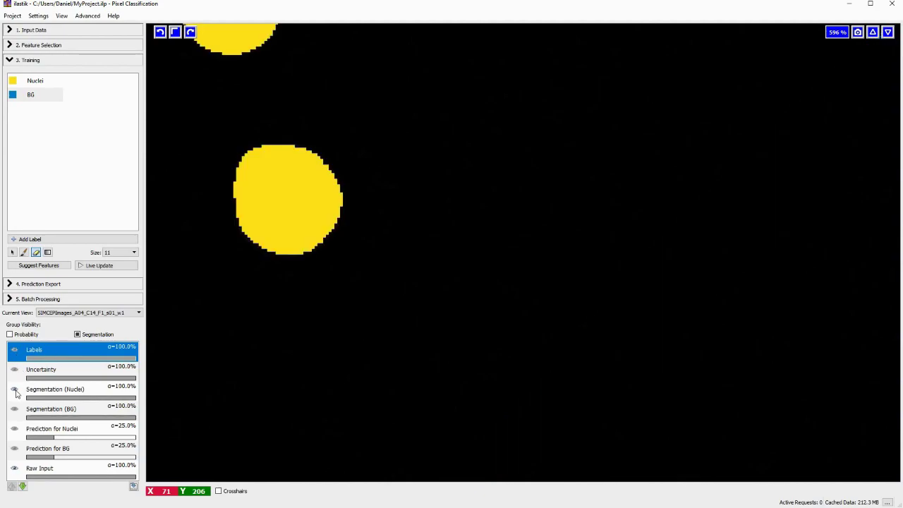
{"action": "left_click", "coordinate": [15, 390]}
{"action": "left_click", "coordinate": [15, 390]}
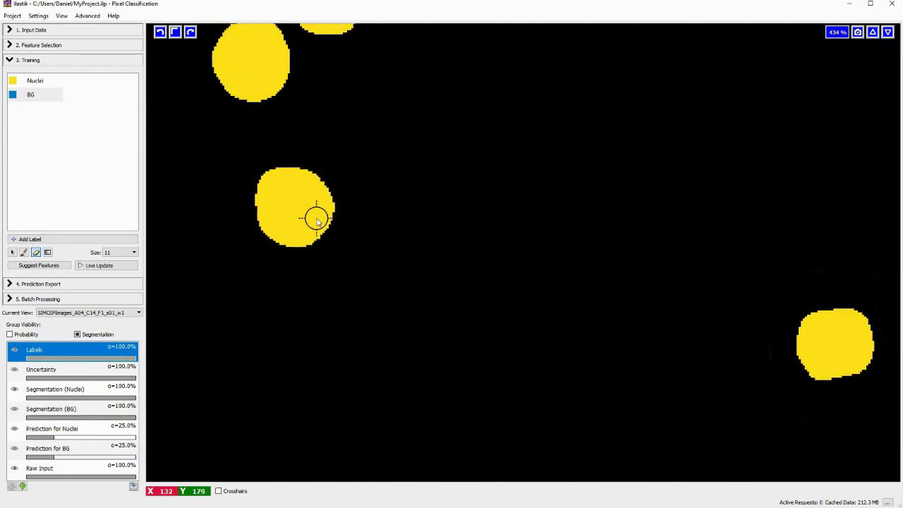
{"action": "scroll", "coordinate": [318, 225], "scroll_direction": "down", "scroll_amount": 10}
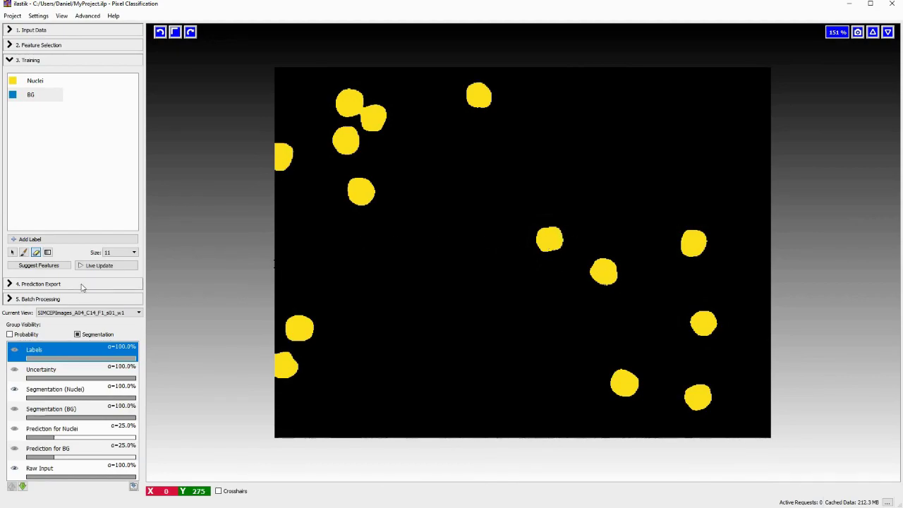
In 4. Prediction Export, set the export Source to Simple Segmentation.
{"action": "left_click", "coordinate": [28, 285]}
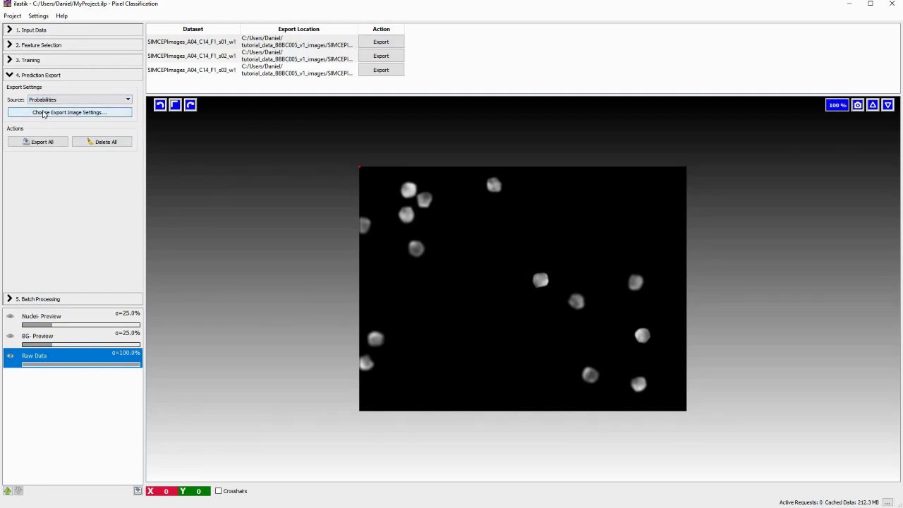
{"action": "left_click", "coordinate": [53, 100]}
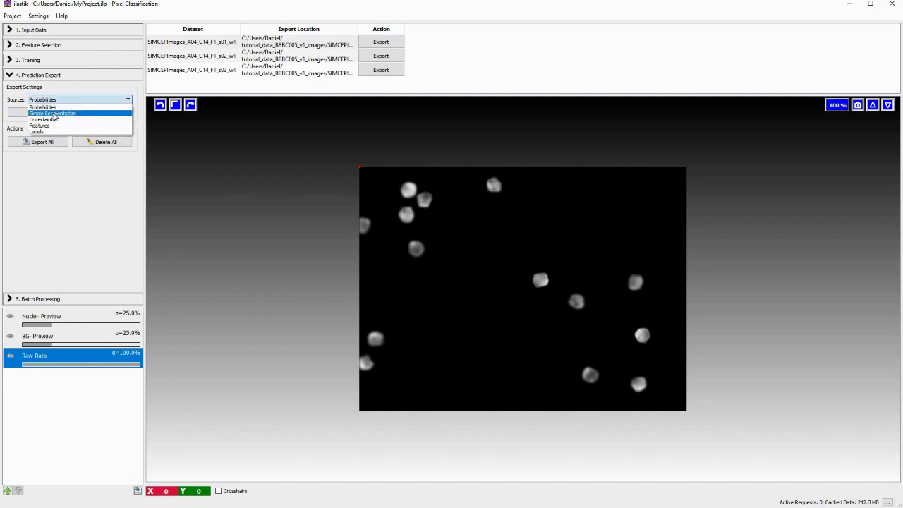
{"action": "left_click", "coordinate": [53, 113]}
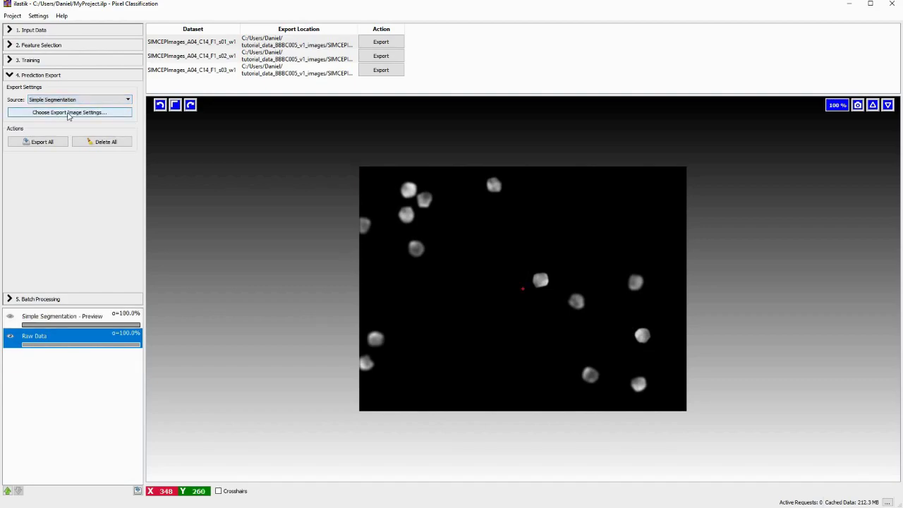
Set the Image Export Options format to tif instead of hdf5 and confirm with OK.
{"action": "left_click", "coordinate": [65, 114]}
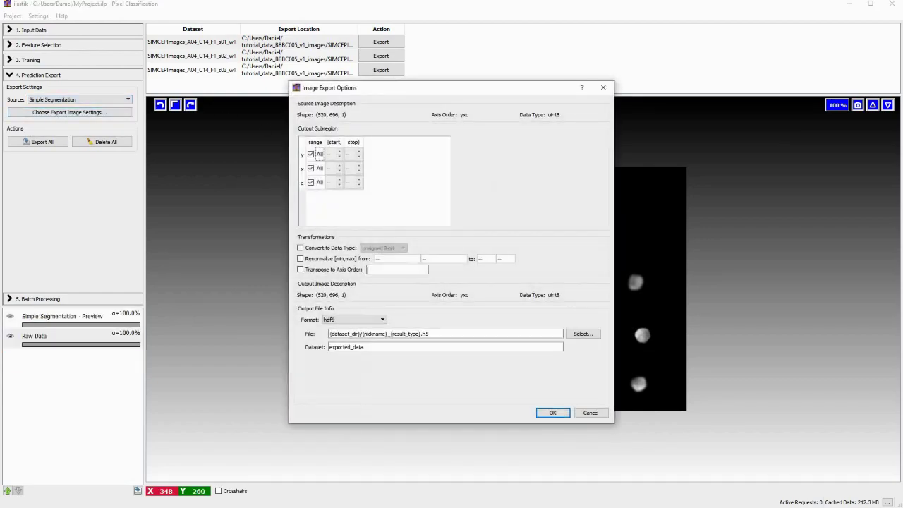
{"action": "left_click", "coordinate": [350, 319]}
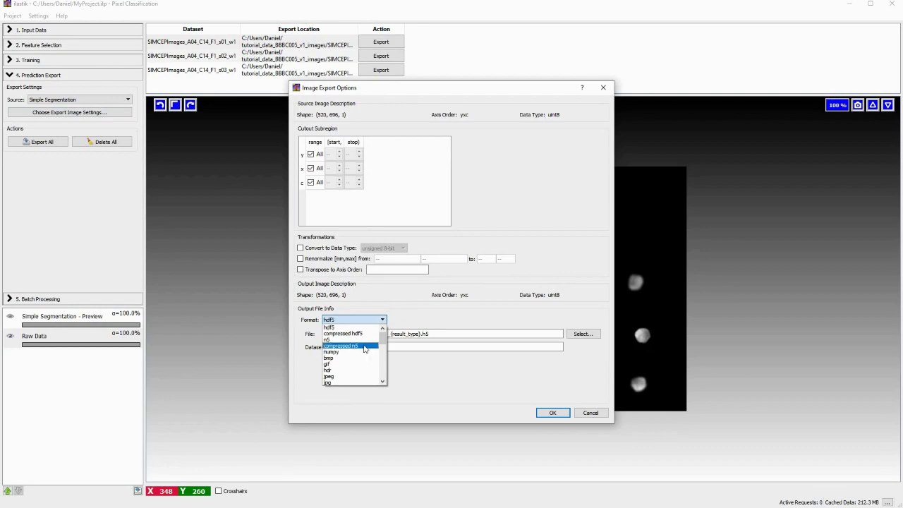
{"action": "left_click_drag", "start_coordinate": [383, 340], "coordinate": [383, 354]}
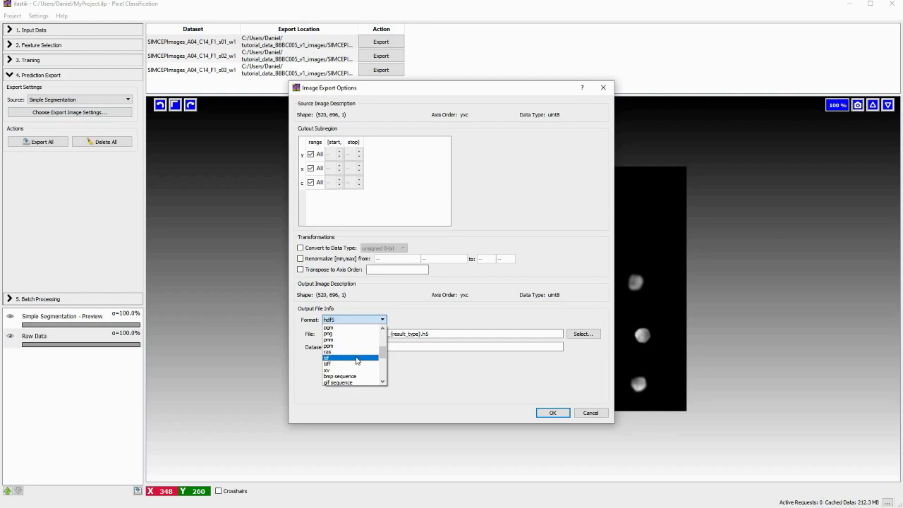
{"action": "left_click", "coordinate": [357, 358]}
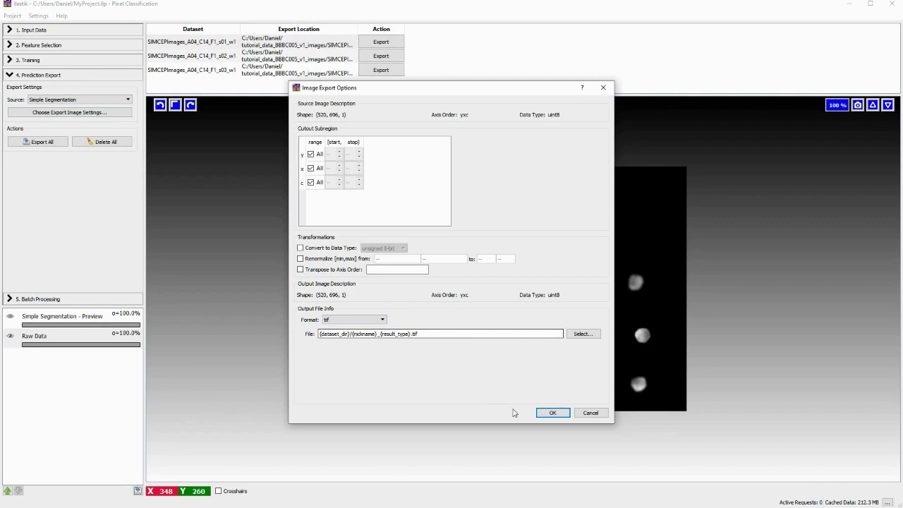
{"action": "left_click", "coordinate": [551, 412]}
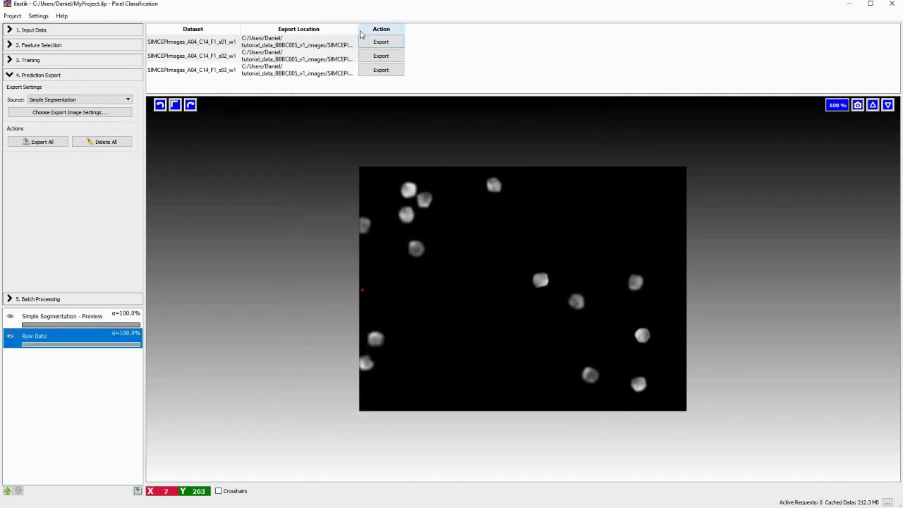
Widen the Export Location column to confirm the Simple Segmentation.tif paths, then open 5. Batch Processing.
{"action": "left_click_drag", "start_coordinate": [359, 31], "coordinate": [449, 31]}
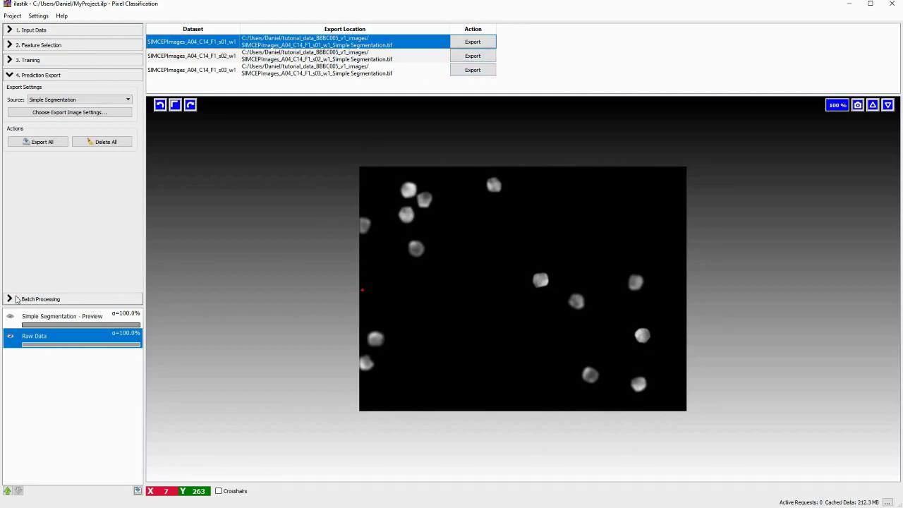
{"action": "left_click", "coordinate": [34, 299]}
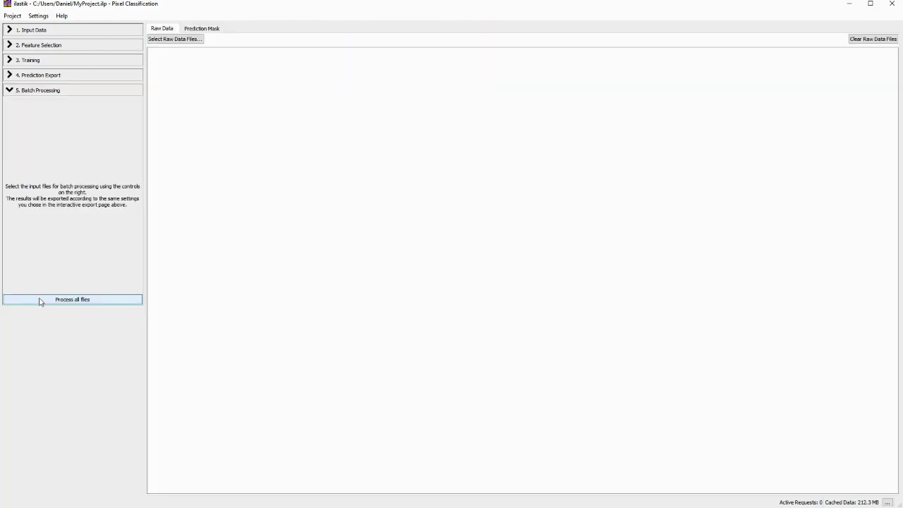
Open the raw data file chooser and select the A05_C18 w1 images s10 through s16.
{"action": "left_click", "coordinate": [161, 39]}
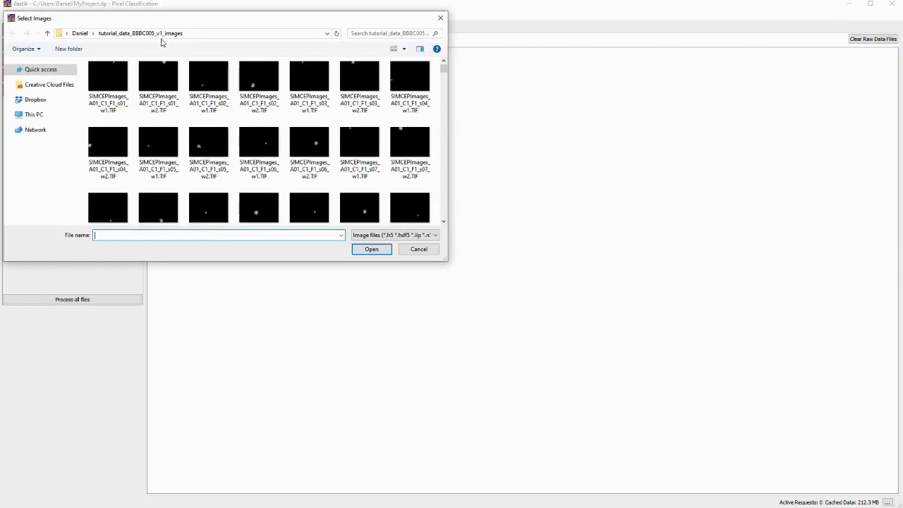
{"action": "left_click", "coordinate": [445, 83]}
{"action": "scroll", "coordinate": [445, 79], "scroll_direction": "down", "scroll_amount": 10}
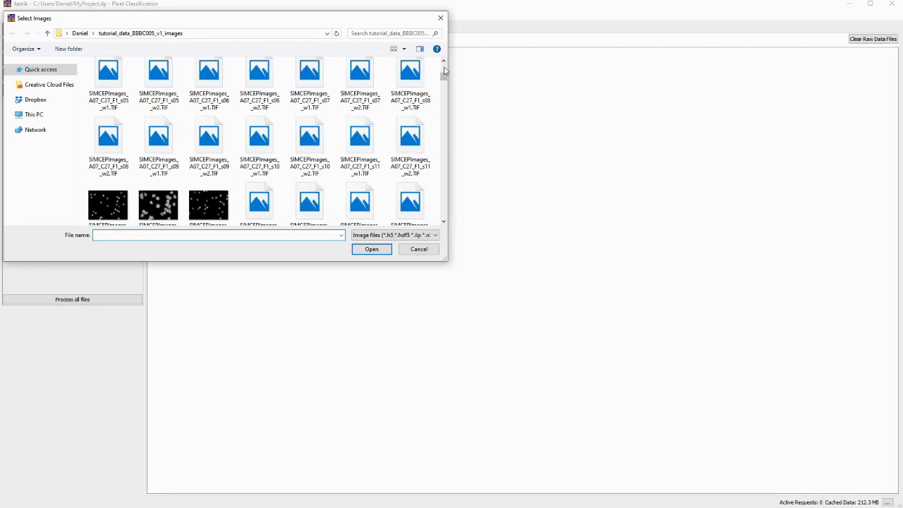
{"action": "scroll", "coordinate": [445, 70], "scroll_direction": "up", "scroll_amount": 10}
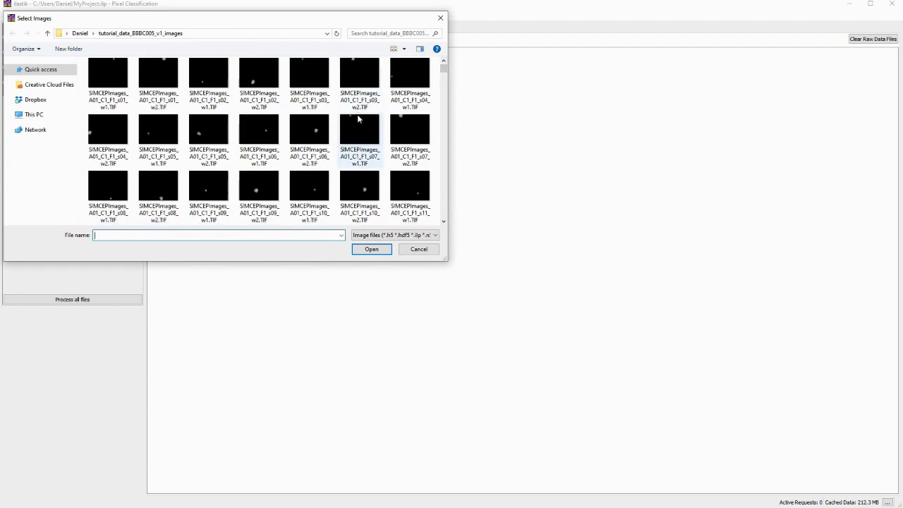
{"action": "scroll", "coordinate": [360, 121], "scroll_direction": "down", "scroll_amount": 10}
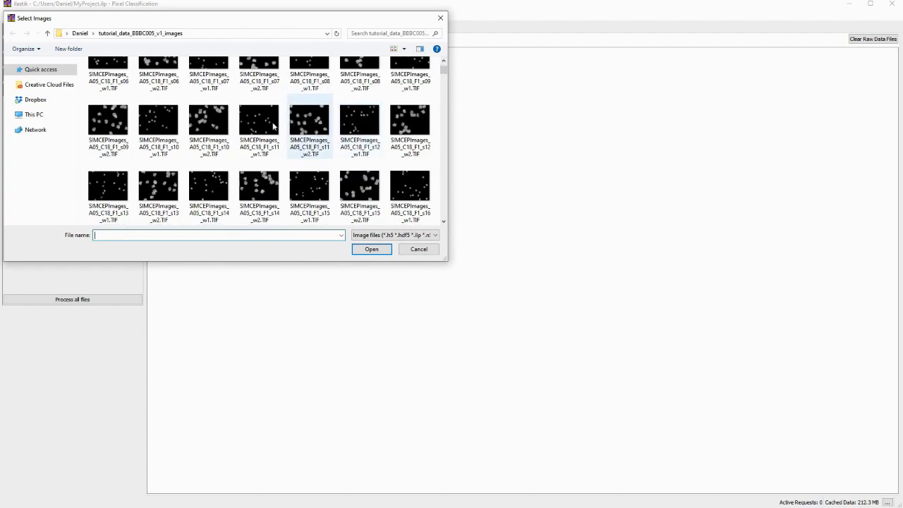
{"action": "left_click", "coordinate": [164, 124]}
{"action": "left_click", "coordinate": [259, 121], "text": "ctrl"}
{"action": "left_click", "coordinate": [360, 121], "text": "ctrl"}
{"action": "left_click", "coordinate": [108, 187], "text": "ctrl"}
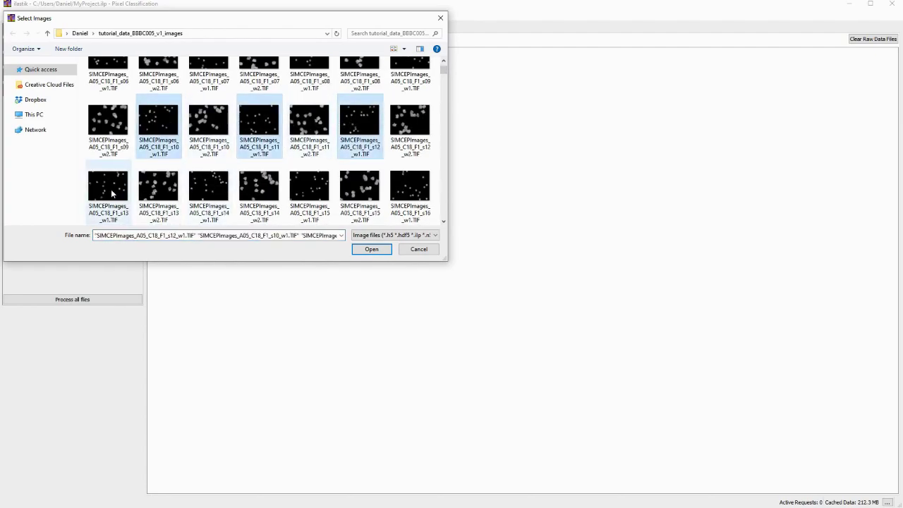
{"action": "left_click", "coordinate": [198, 194], "text": "ctrl"}
{"action": "left_click", "coordinate": [310, 189], "text": "ctrl"}
{"action": "left_click", "coordinate": [408, 190], "text": "ctrl"}
Add the w1 images s17 through s22 to the selection and load all 13 files.
{"action": "scroll", "coordinate": [408, 190], "scroll_direction": "down", "scroll_amount": 2}
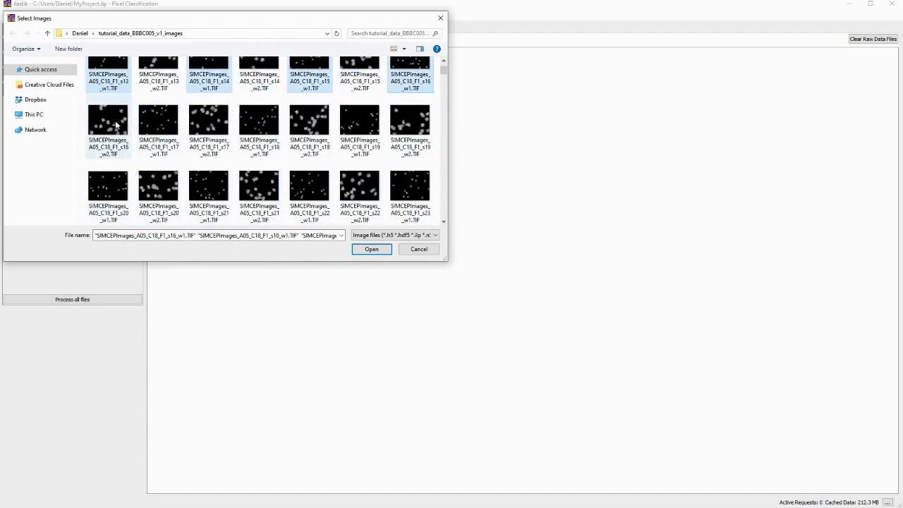
{"action": "left_click", "coordinate": [160, 128], "text": "ctrl"}
{"action": "left_click", "coordinate": [259, 123], "text": "ctrl"}
{"action": "left_click", "coordinate": [366, 122], "text": "ctrl"}
{"action": "left_click", "coordinate": [108, 186], "text": "ctrl"}
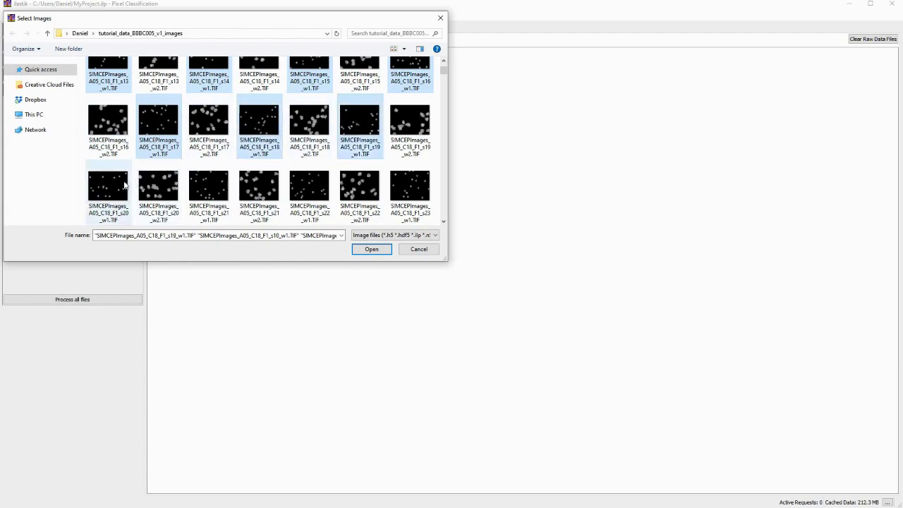
{"action": "left_click", "coordinate": [209, 187], "text": "ctrl"}
{"action": "left_click", "coordinate": [327, 182], "text": "ctrl"}
{"action": "left_click", "coordinate": [372, 249]}
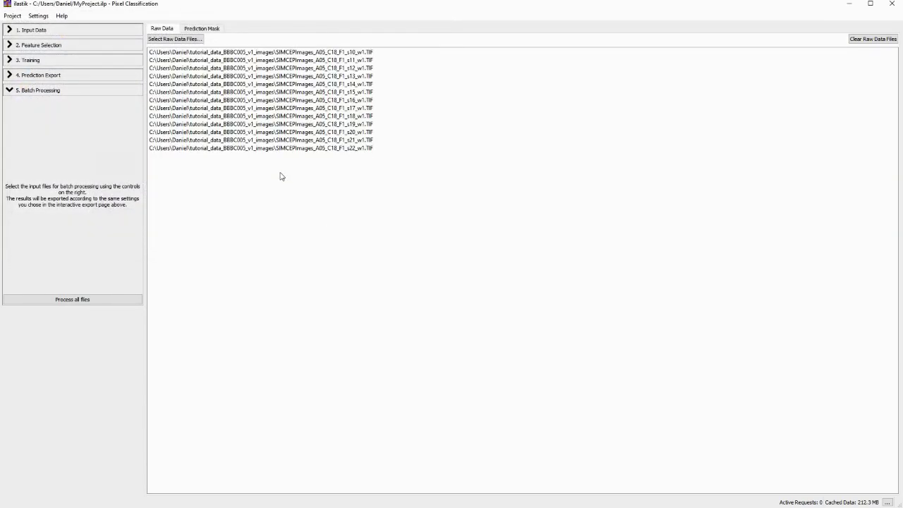
Process all 13 listed files to write a Simple Segmentation tif for each image.
{"action": "left_click", "coordinate": [69, 300]}
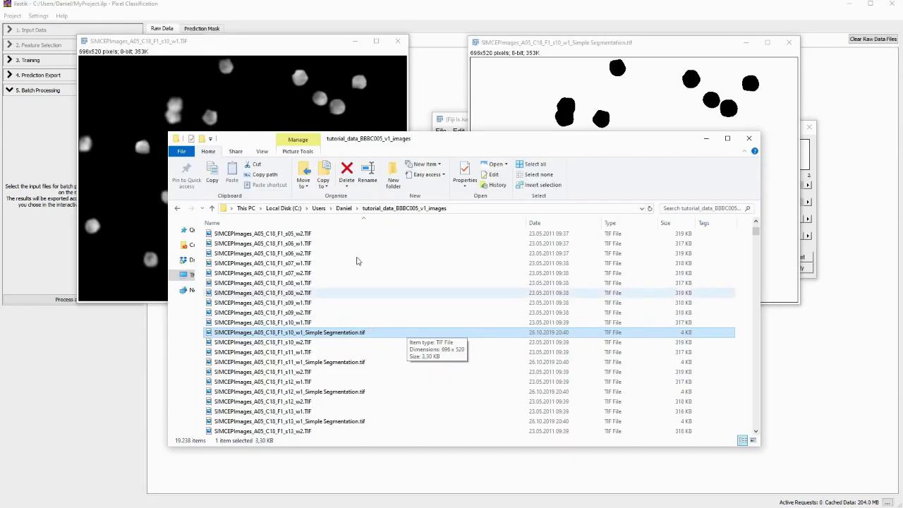
Bring Fiji's main window forward and nudge the black Simple Segmentation-1.tif window left.
{"action": "left_click", "coordinate": [457, 123]}
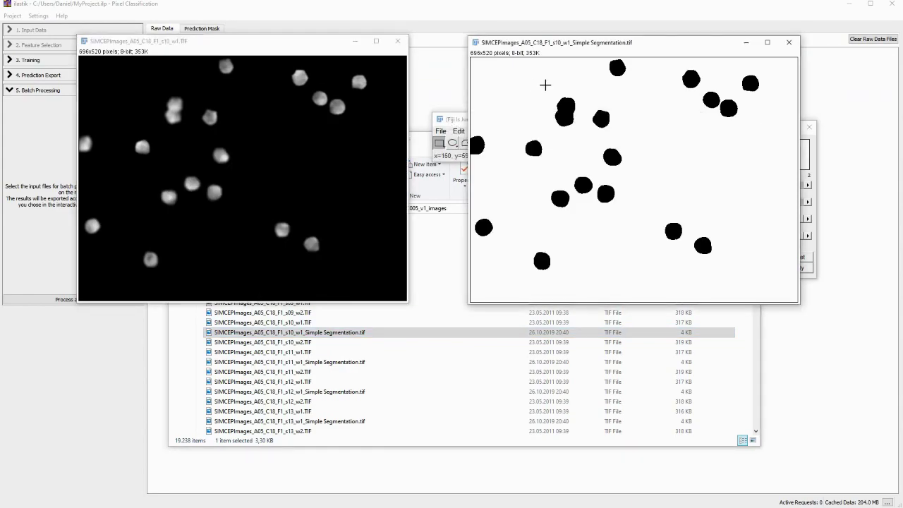
{"action": "left_click_drag", "start_coordinate": [533, 51], "coordinate": [519, 53]}
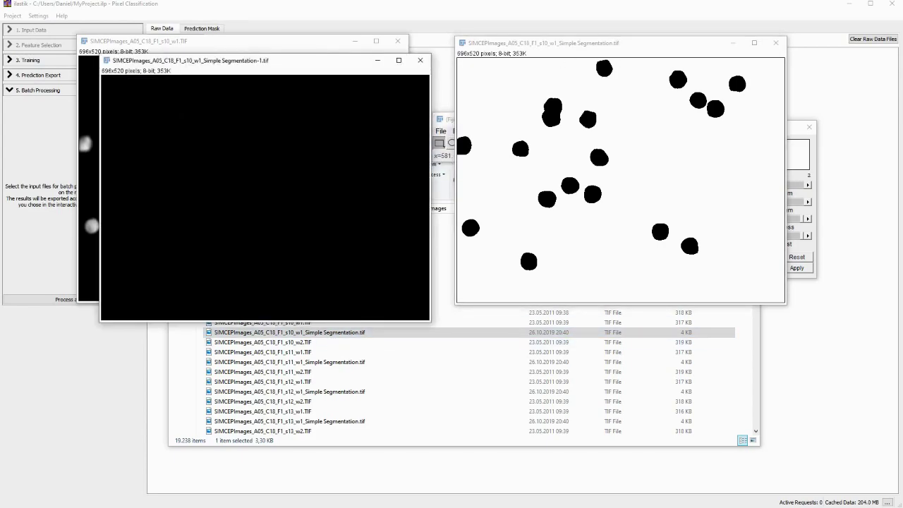
Set Simple Segmentation-1.tif's Brightness/Contrast display range to minimum 1, maximum 2 to reveal nuclei.
{"action": "left_click", "coordinate": [445, 124]}
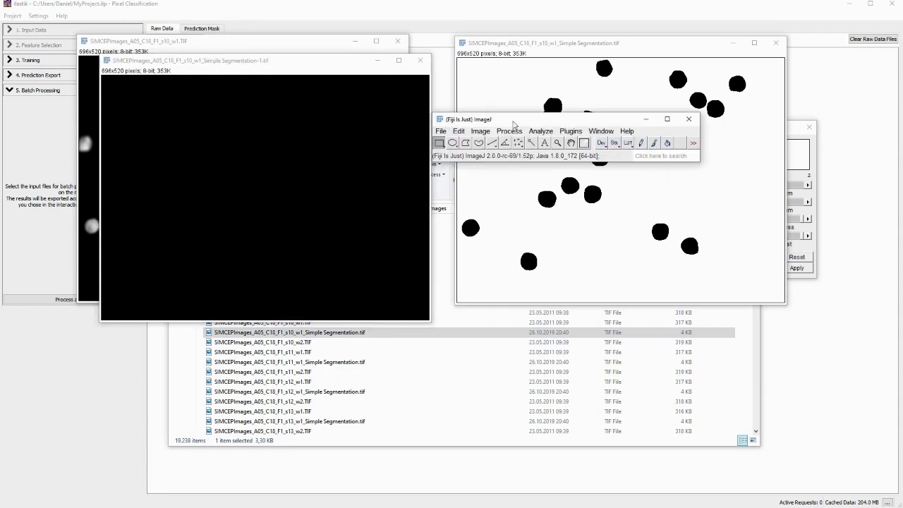
{"action": "left_click", "coordinate": [811, 178]}
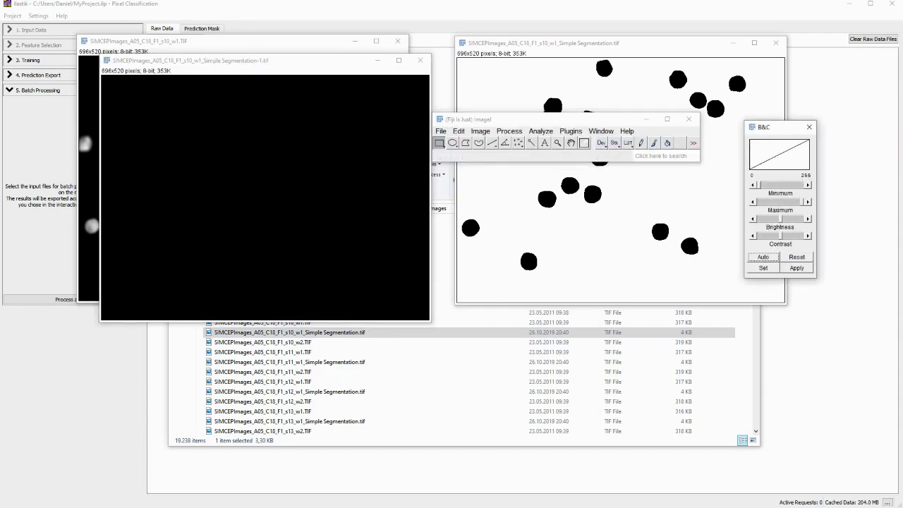
{"action": "left_click", "coordinate": [352, 151]}
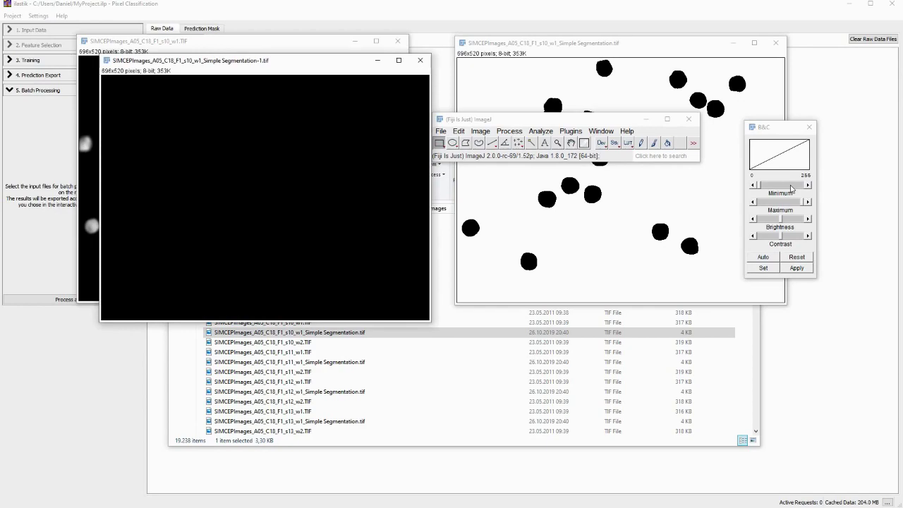
{"action": "left_click_drag", "start_coordinate": [522, 124], "coordinate": [567, 311]}
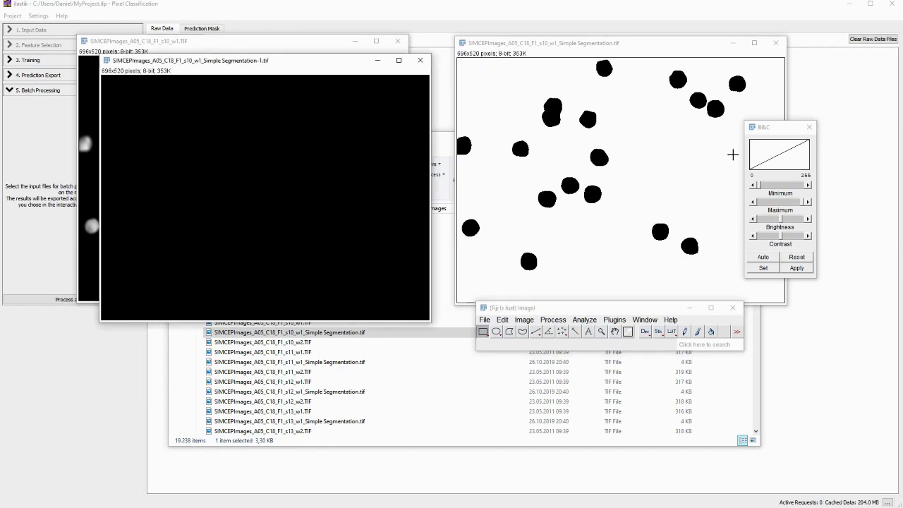
{"action": "left_click", "coordinate": [807, 185]}
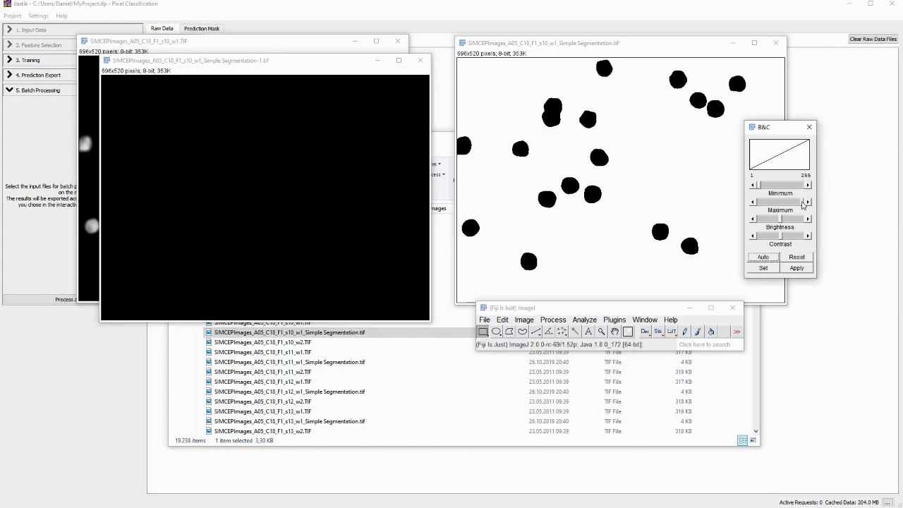
{"action": "left_click_drag", "start_coordinate": [803, 202], "coordinate": [752, 203]}
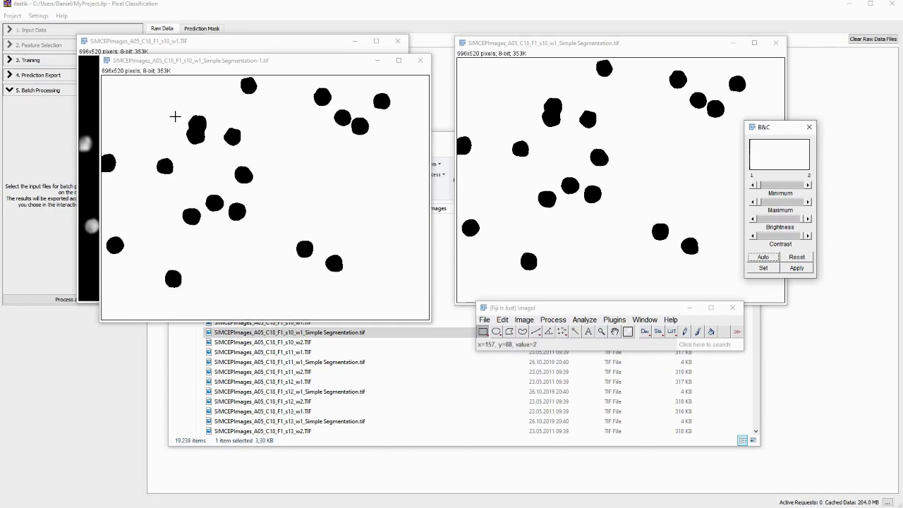